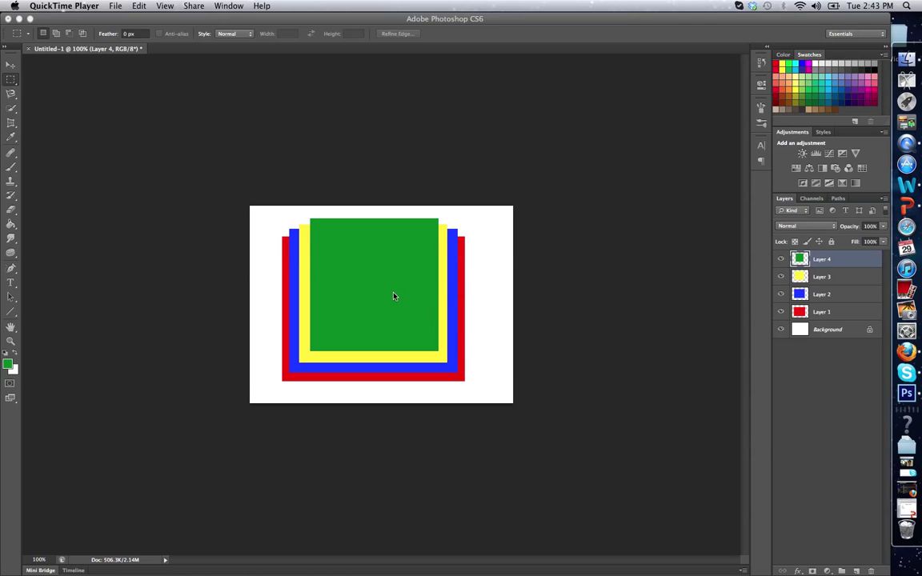
click(831, 282)
click(824, 312)
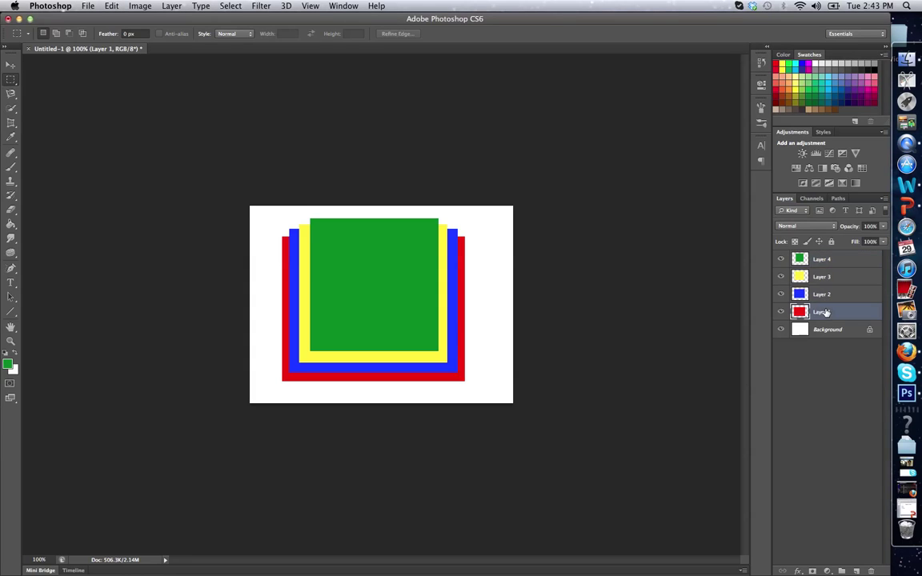
click(829, 257)
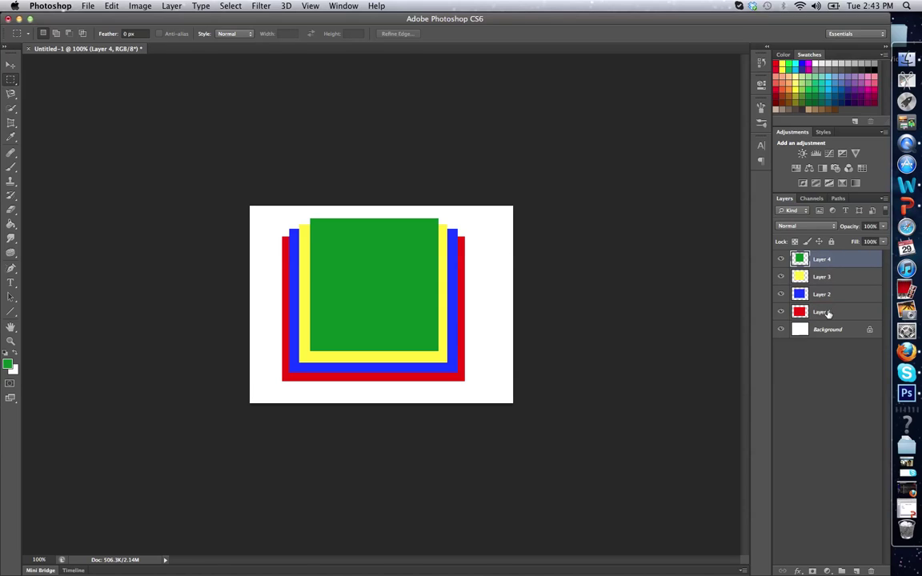
click(827, 330)
click(820, 312)
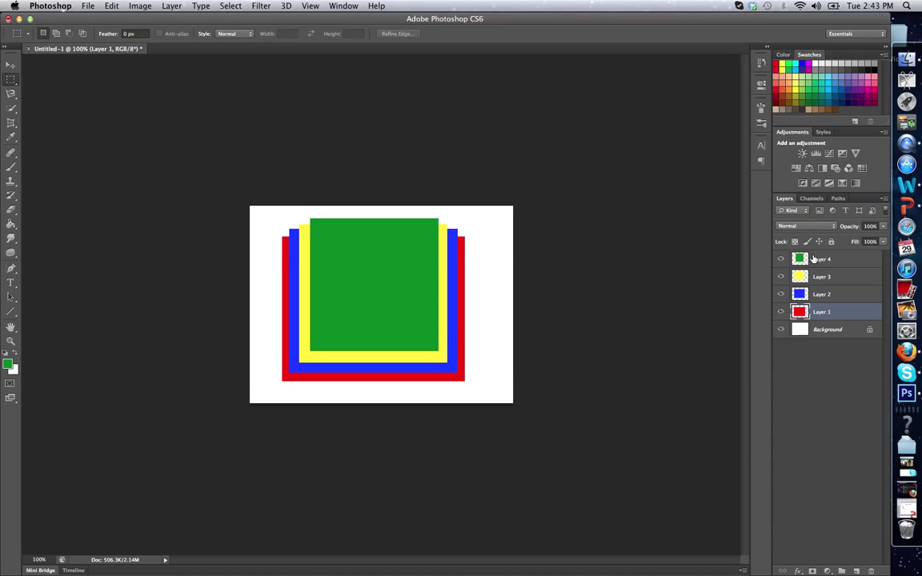
key(alt+period)
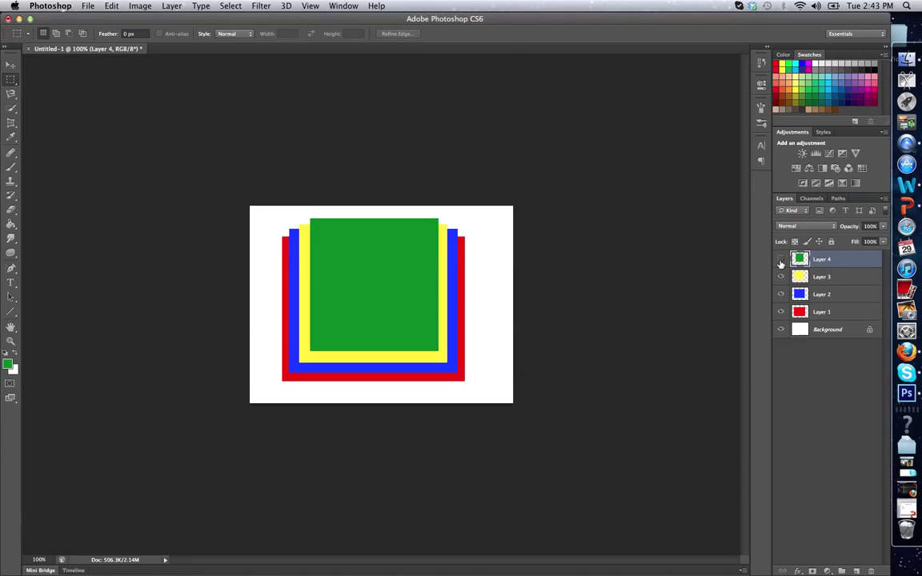
click(780, 260)
click(781, 277)
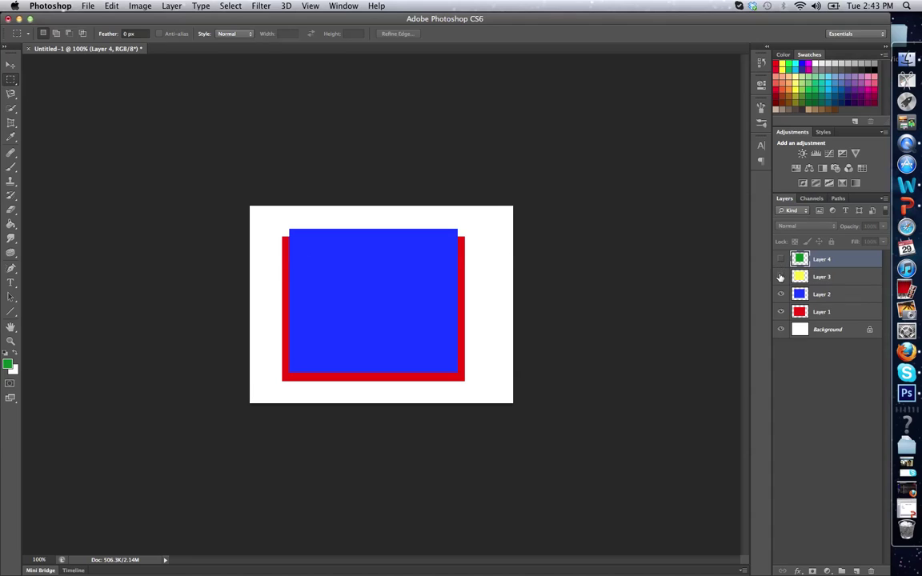
click(780, 278)
click(780, 260)
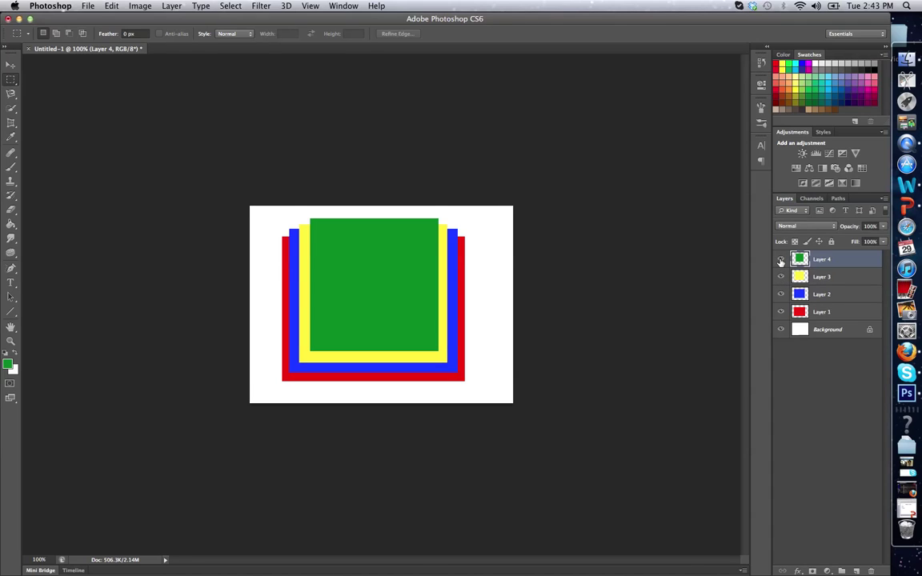
click(781, 260)
click(781, 260)
click(781, 260)
click(781, 260)
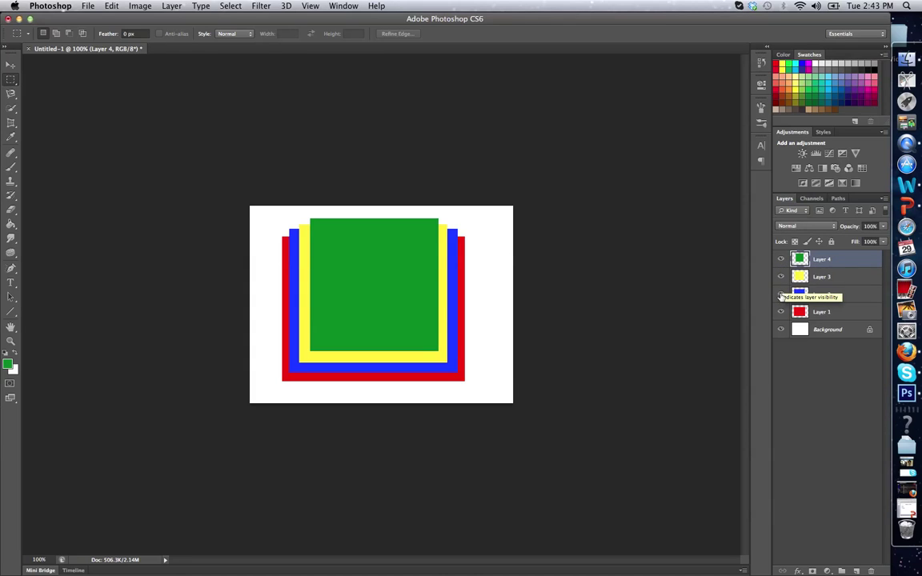
click(780, 295)
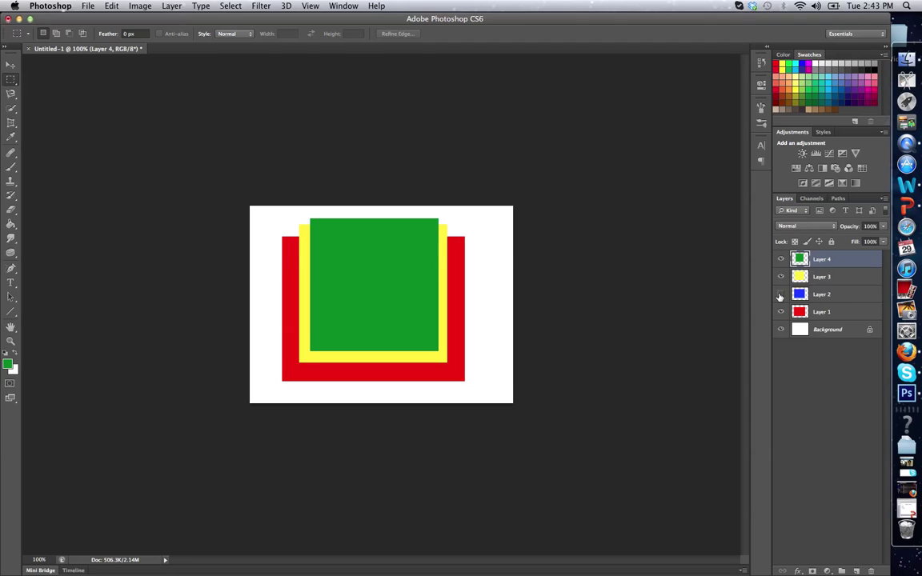
click(780, 294)
click(780, 295)
click(780, 295)
click(780, 294)
click(780, 295)
click(780, 294)
click(780, 295)
click(780, 312)
click(780, 312)
click(780, 259)
click(780, 277)
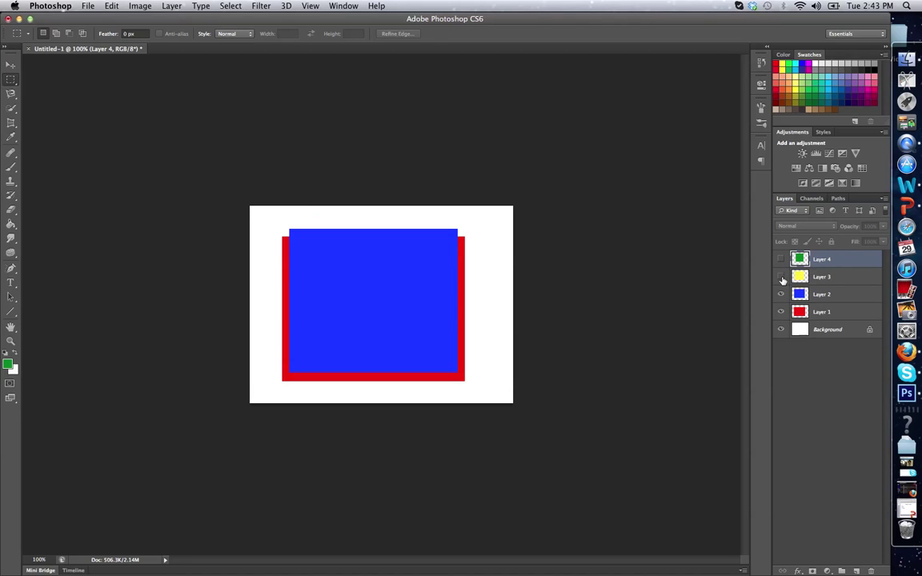
click(780, 294)
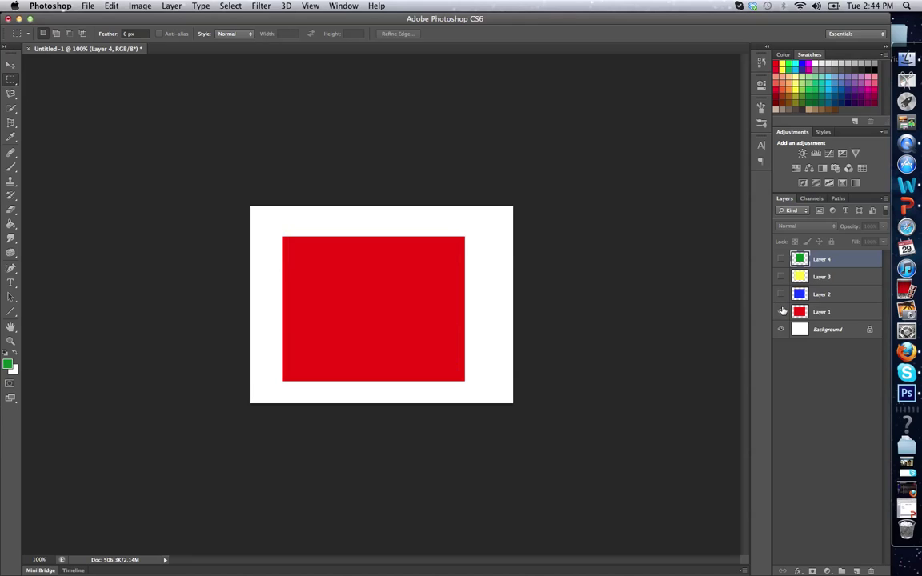
click(780, 312)
click(780, 312)
click(780, 294)
click(780, 277)
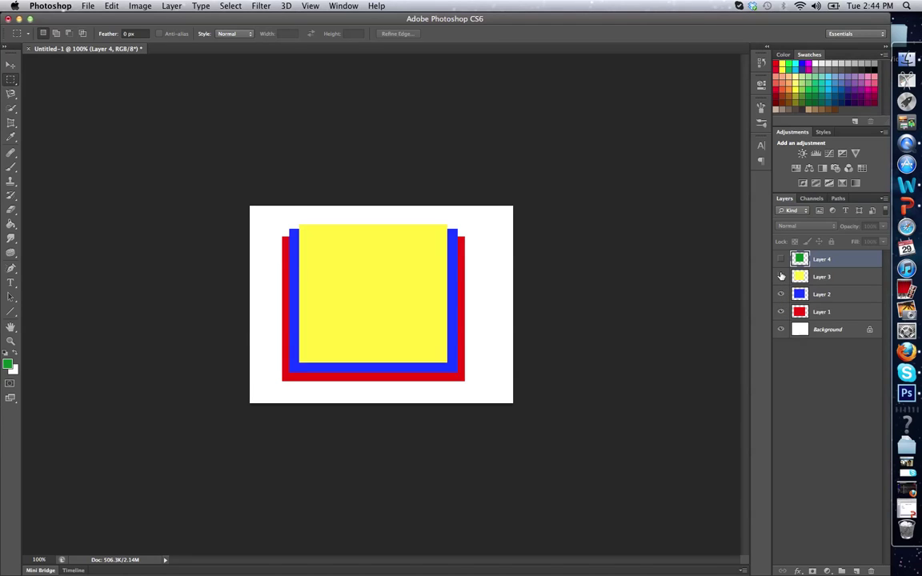
click(780, 260)
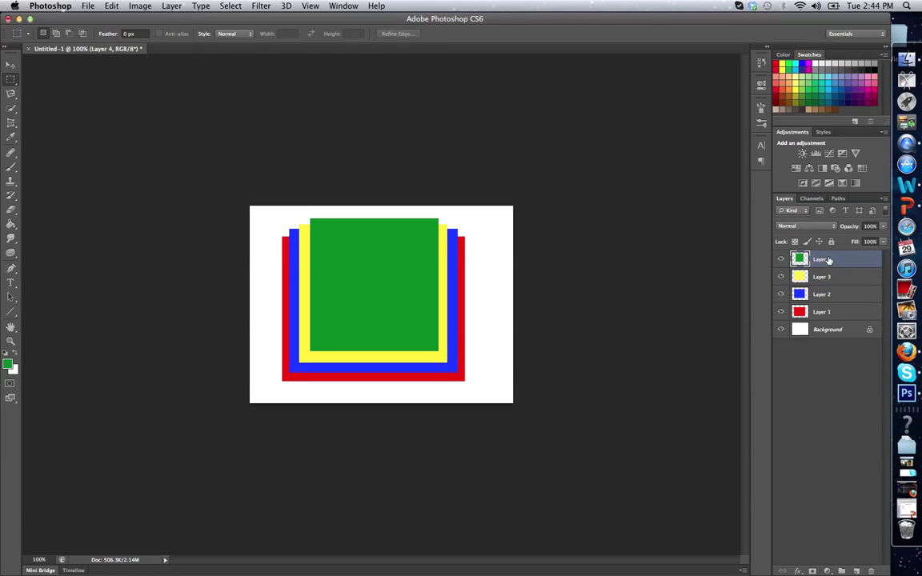
- Paint thin green brush lines on Layer 3 near the canvas's left edge
click(828, 276)
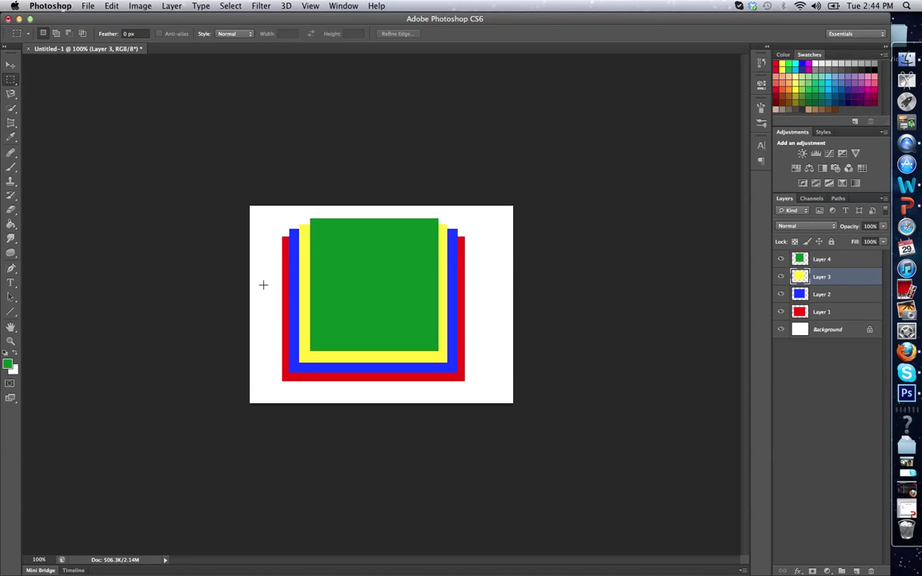
click(11, 167)
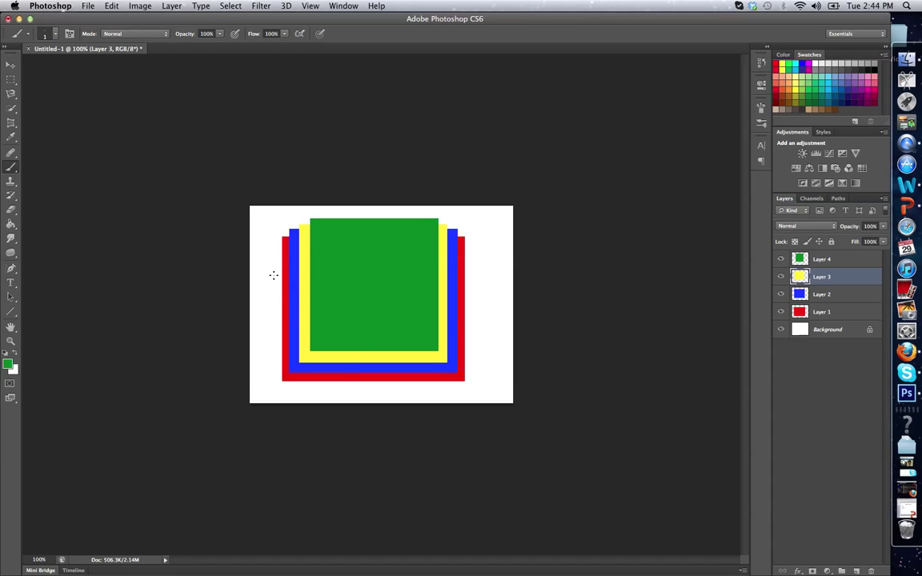
drag(263, 258, 275, 299)
mouse_move(337, 273)
mouse_down()
mouse_move(258, 295)
mouse_move(253, 340)
mouse_move(328, 320)
mouse_move(235, 340)
mouse_up()
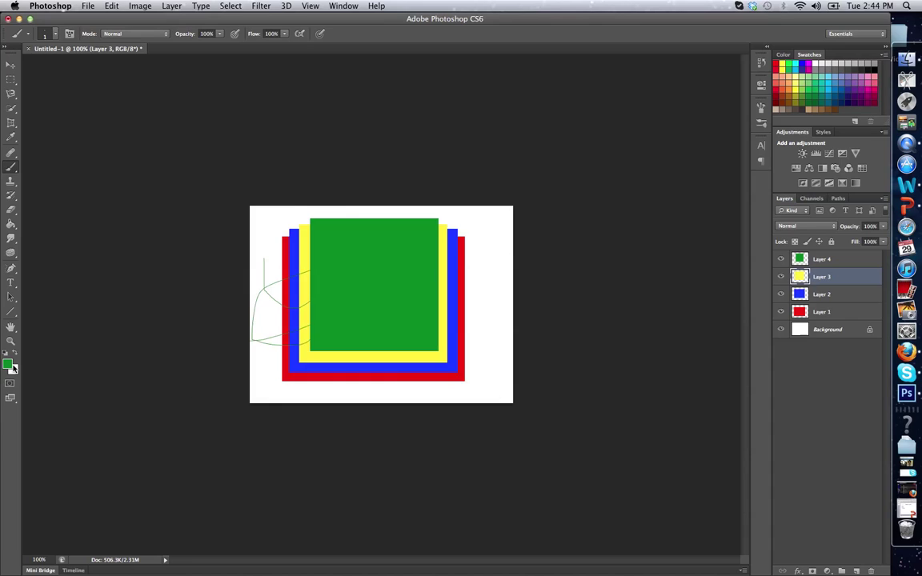
- Switch the foreground colour to bright magenta and paint a thick 38 px stroke under the green square
click(9, 365)
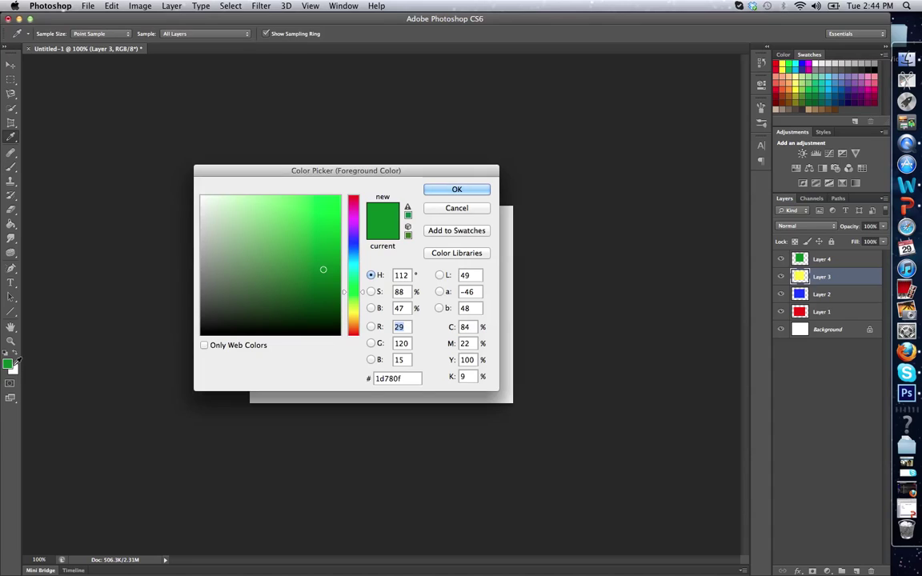
click(353, 208)
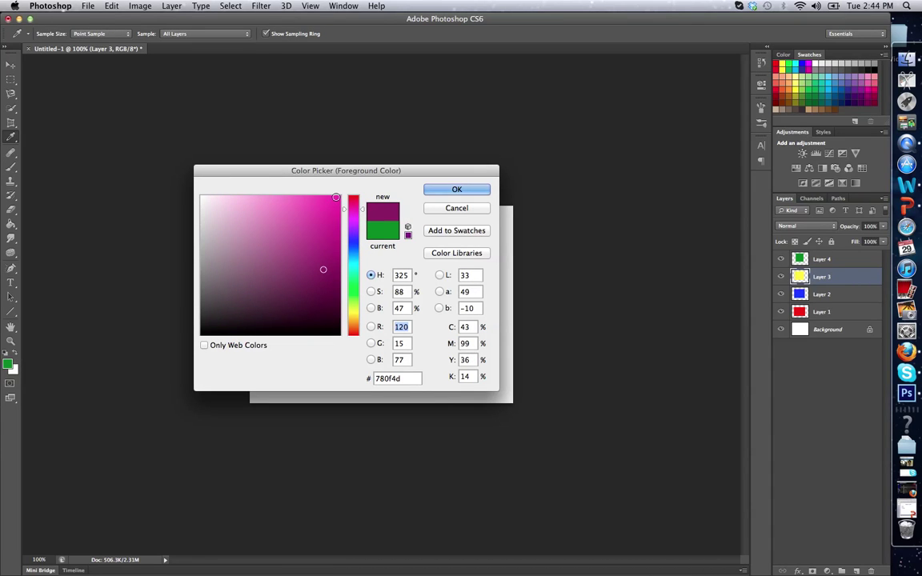
click(331, 198)
click(438, 190)
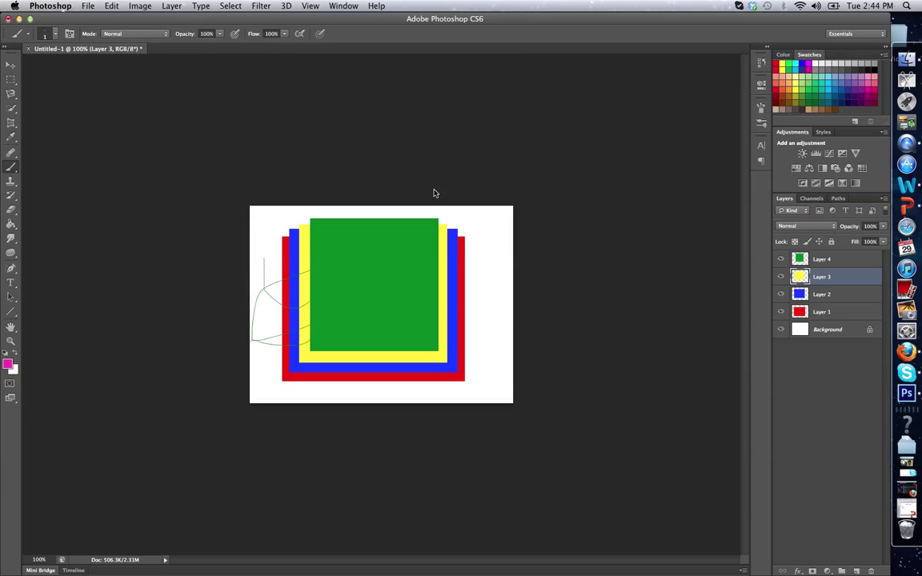
click(52, 32)
drag(18, 70, 37, 73)
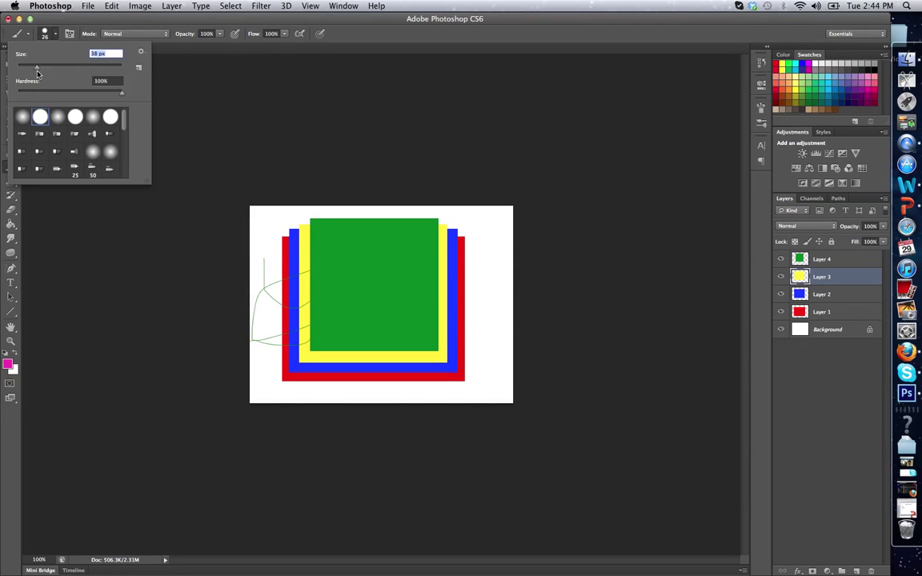
mouse_move(269, 249)
mouse_down()
mouse_move(393, 301)
mouse_move(570, 317)
mouse_up()
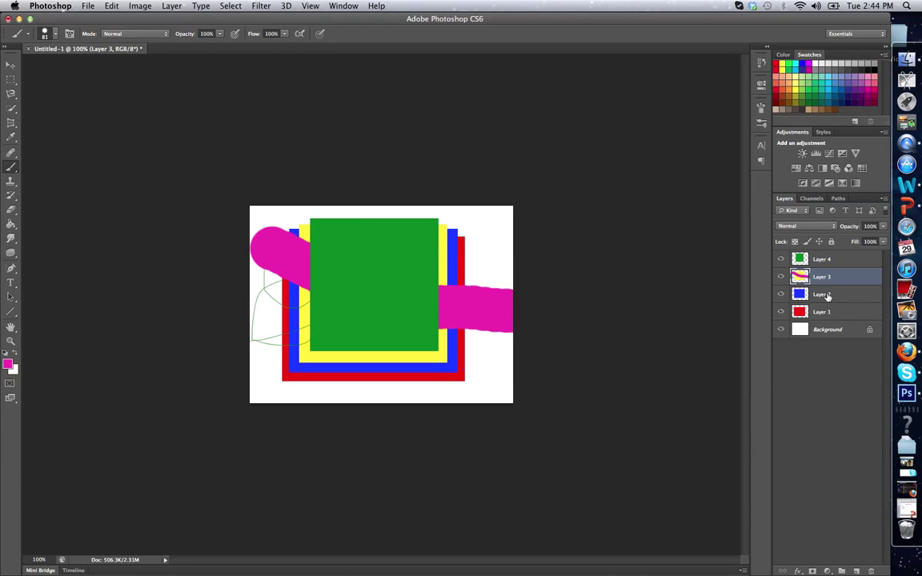
click(820, 258)
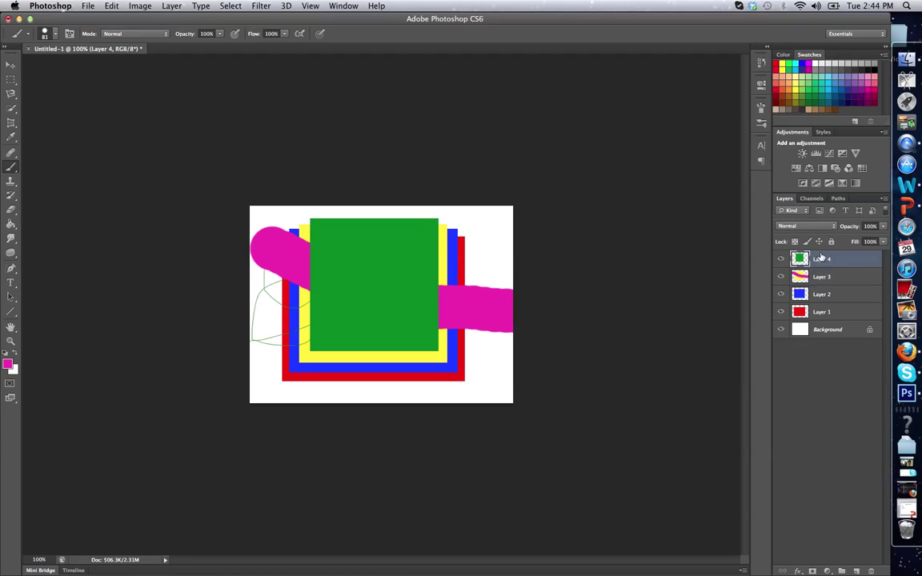
click(820, 276)
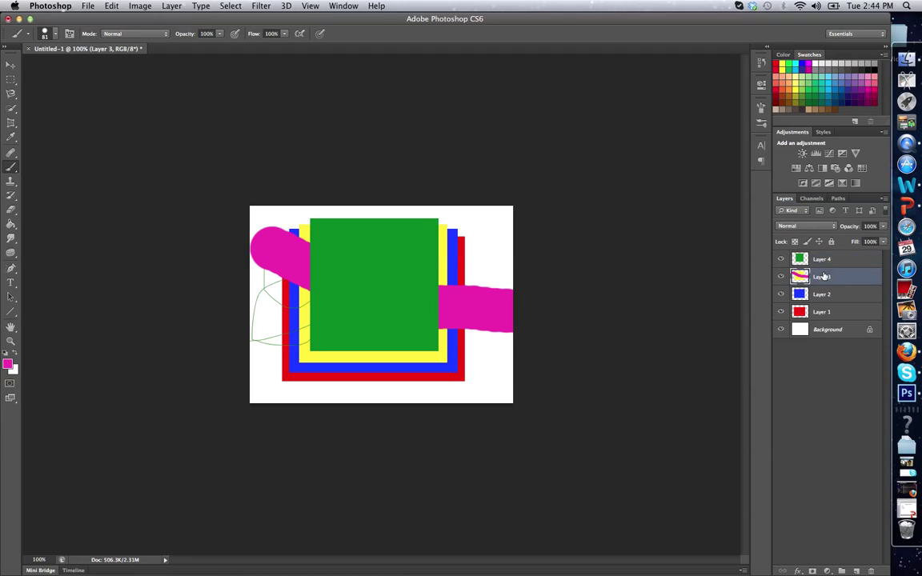
click(781, 259)
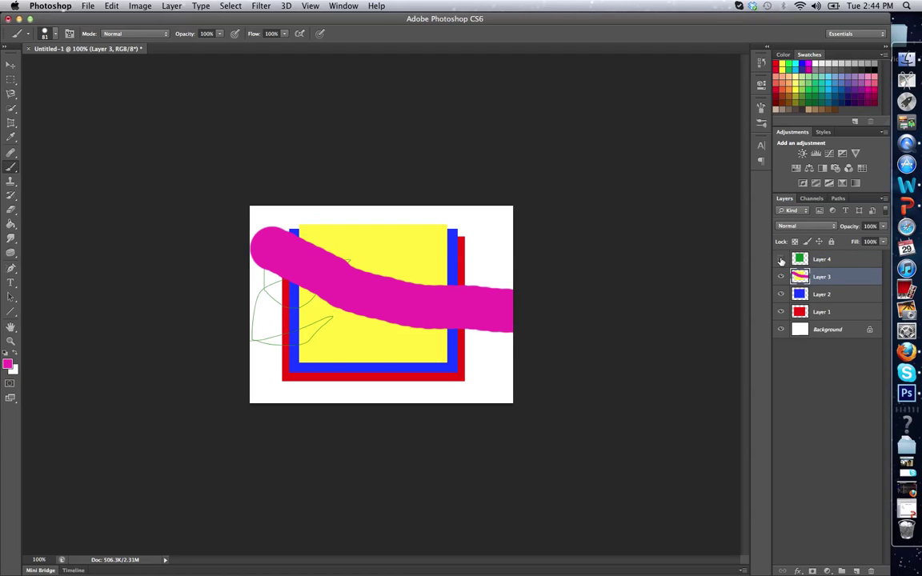
click(781, 260)
click(781, 260)
click(780, 260)
click(781, 260)
click(780, 277)
click(781, 277)
click(781, 277)
click(781, 277)
click(781, 277)
click(781, 277)
click(781, 260)
click(781, 277)
click(781, 260)
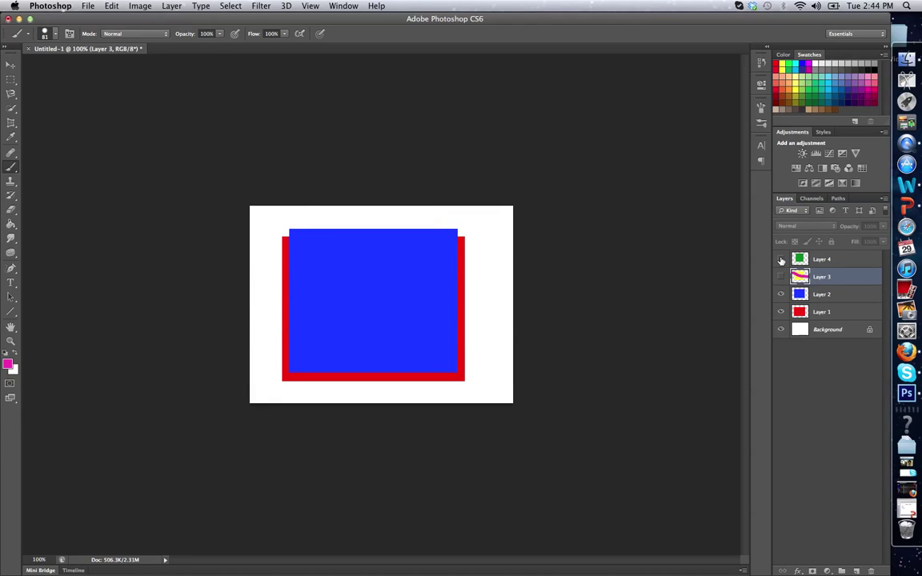
click(781, 277)
click(781, 260)
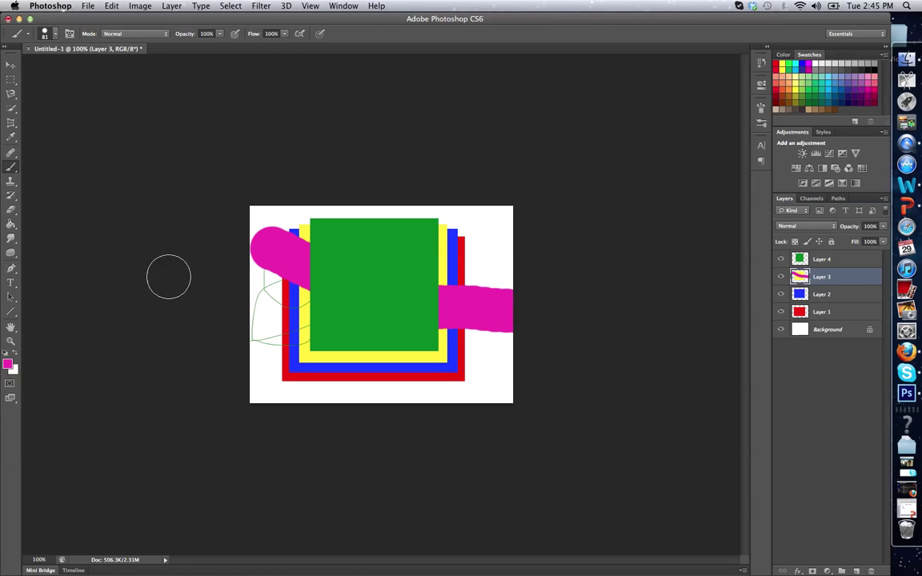
- Type red 'January' text on the green square, move its layer to the top, and centre it
click(12, 284)
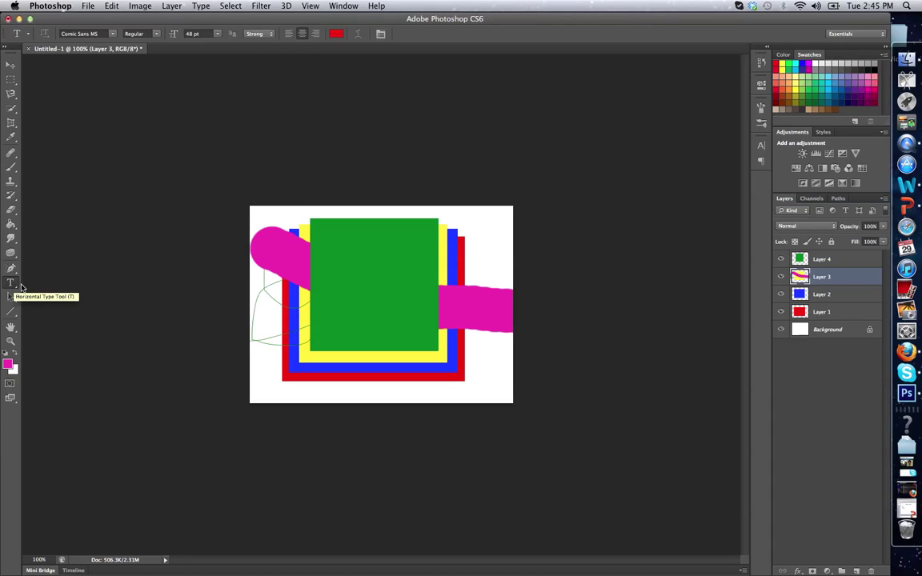
click(332, 290)
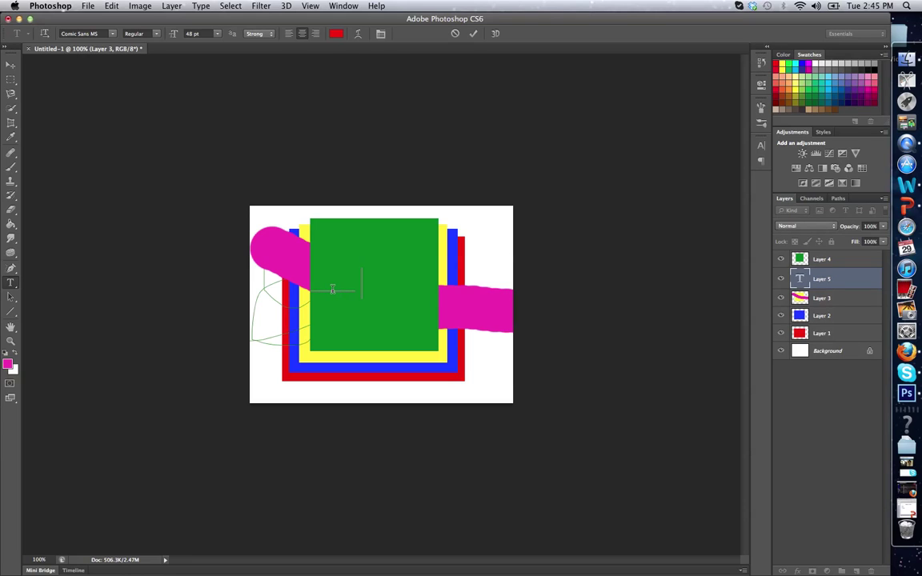
text(To)
click(11, 64)
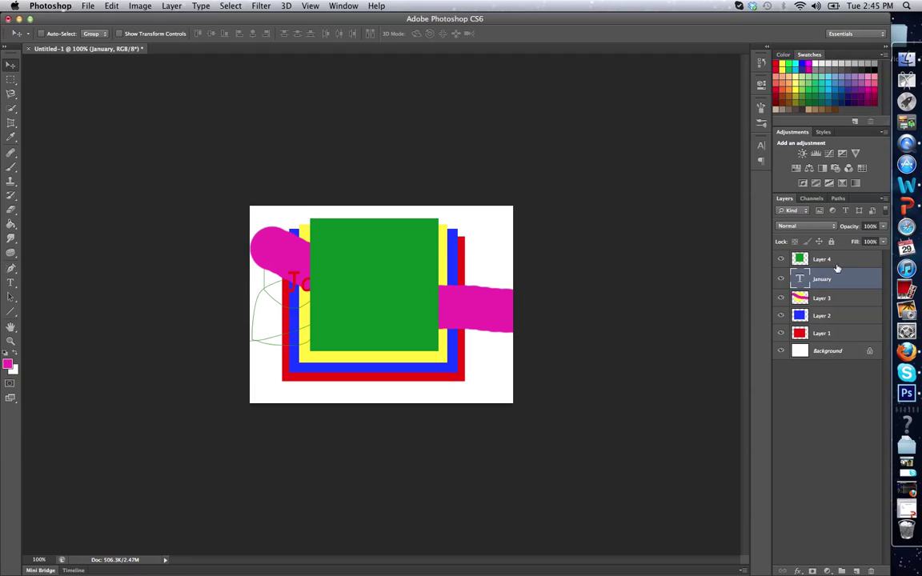
drag(832, 278, 824, 253)
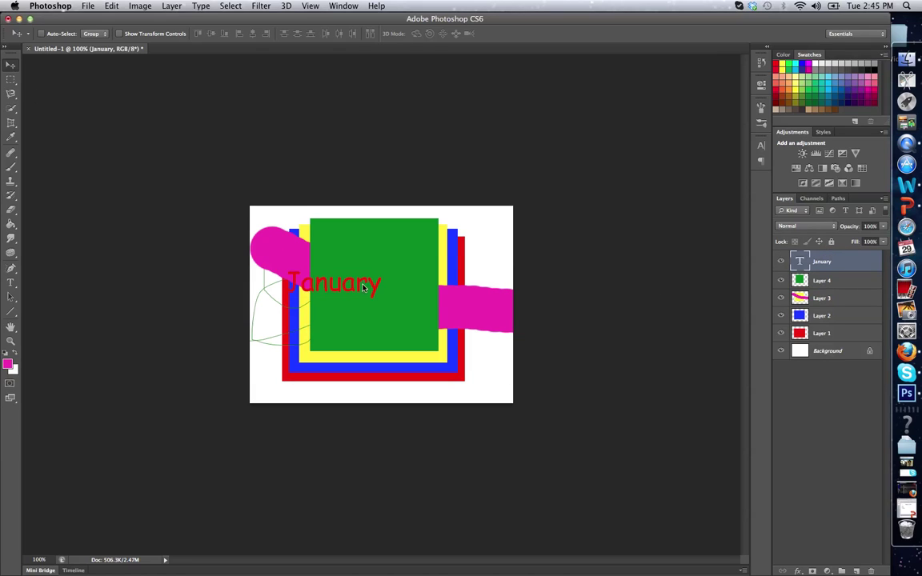
drag(361, 287, 407, 287)
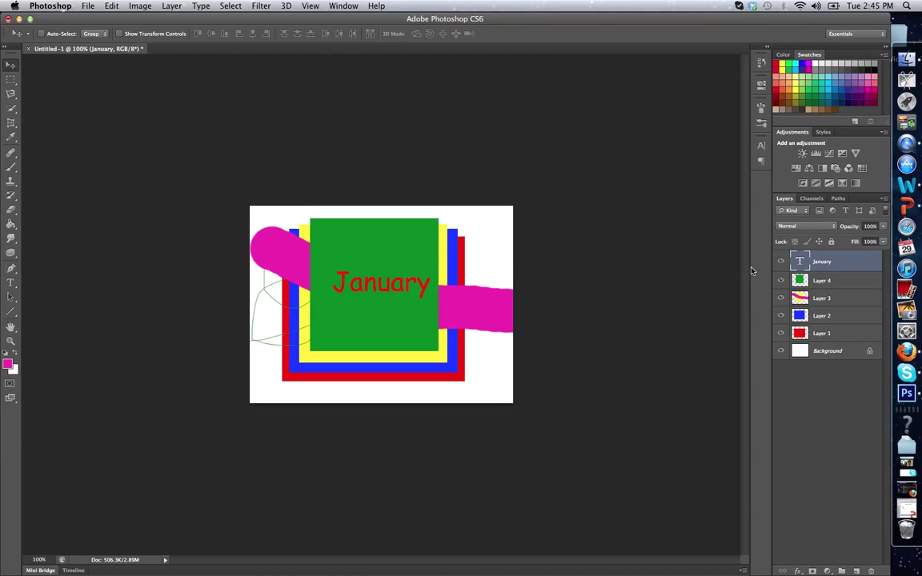
- Hide January, add a new layer, and type 'February' centred on the green square
click(781, 263)
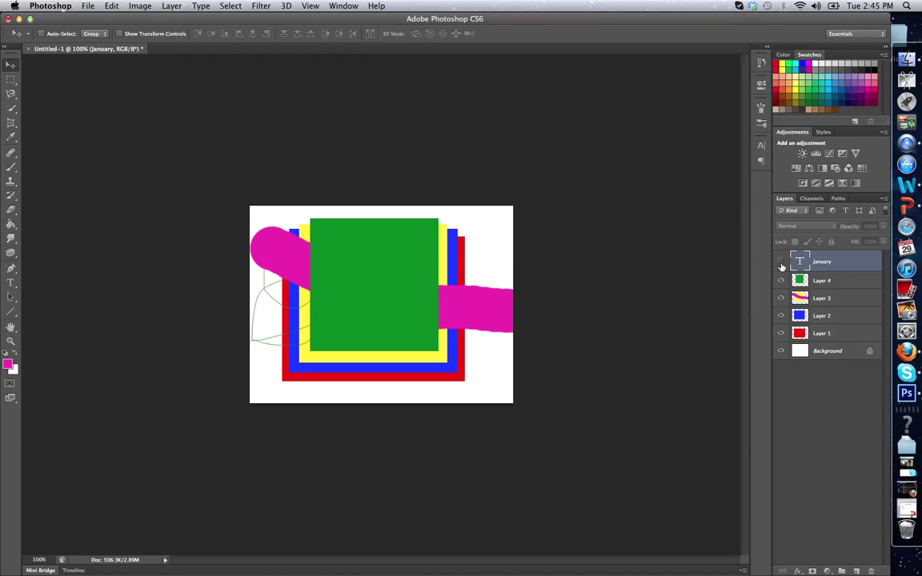
click(856, 570)
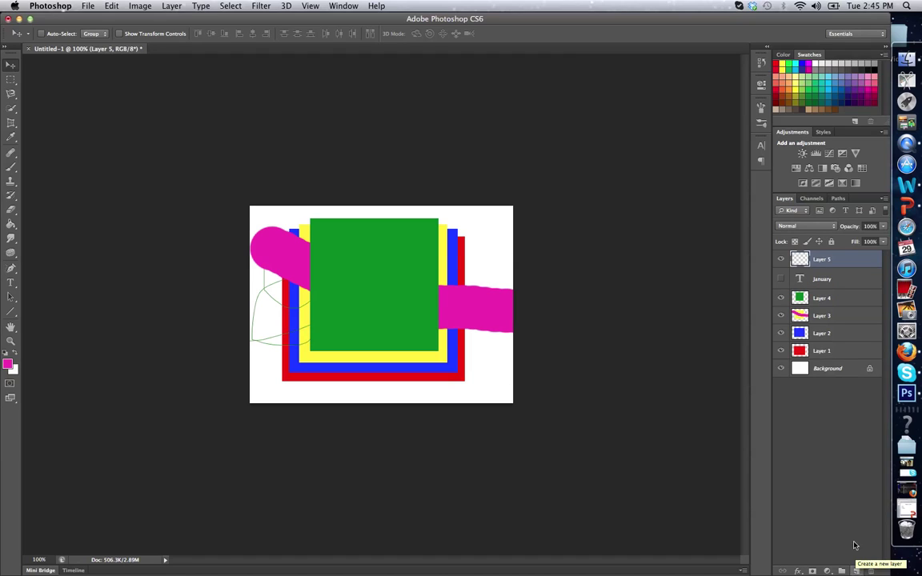
click(11, 283)
click(328, 278)
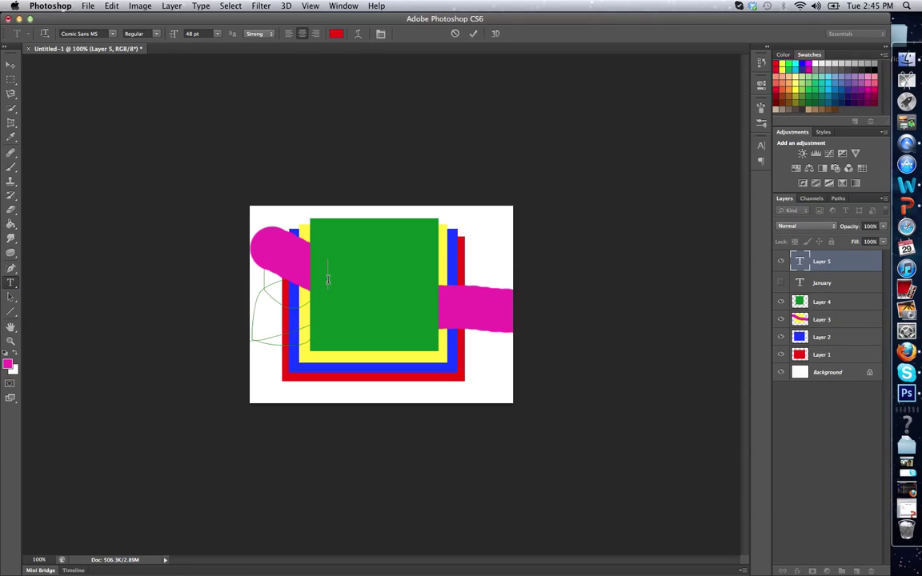
text(February)
click(10, 64)
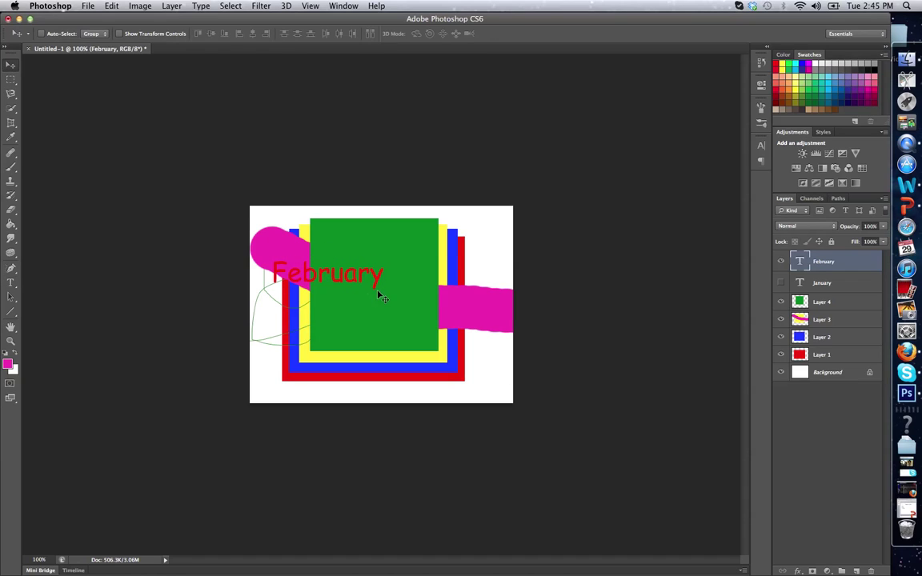
drag(339, 284, 384, 288)
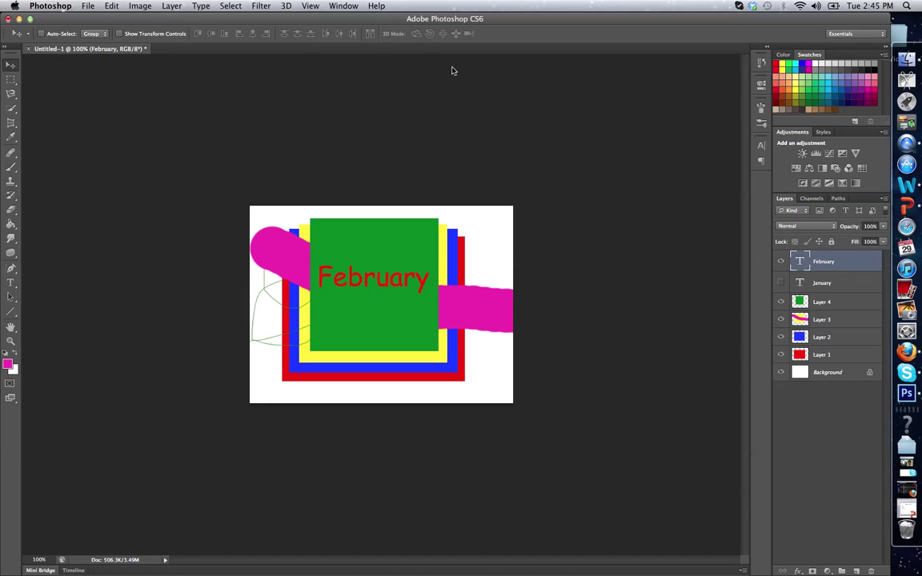
- Toggle the January and February text layers' visibility, ending with both hidden
click(780, 261)
click(781, 282)
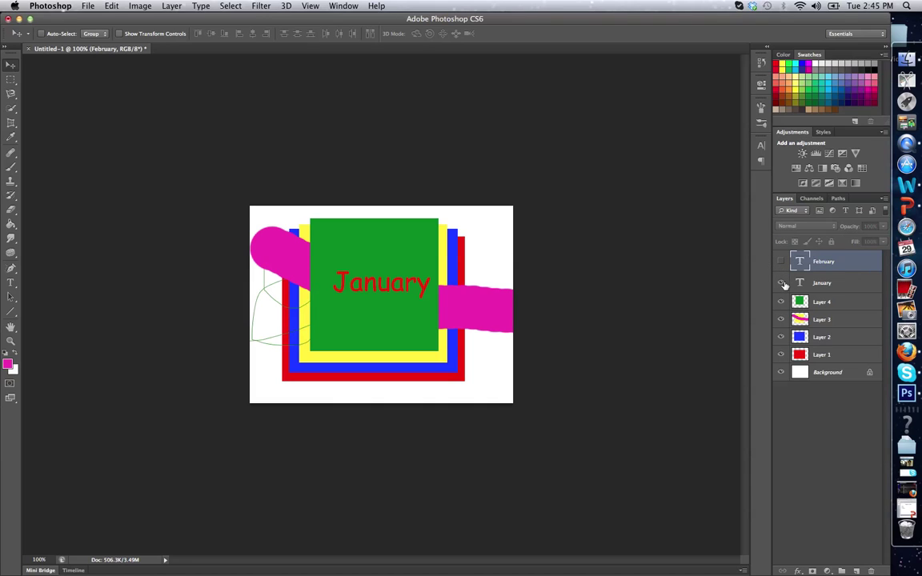
click(781, 261)
click(781, 283)
click(781, 283)
click(781, 262)
click(781, 282)
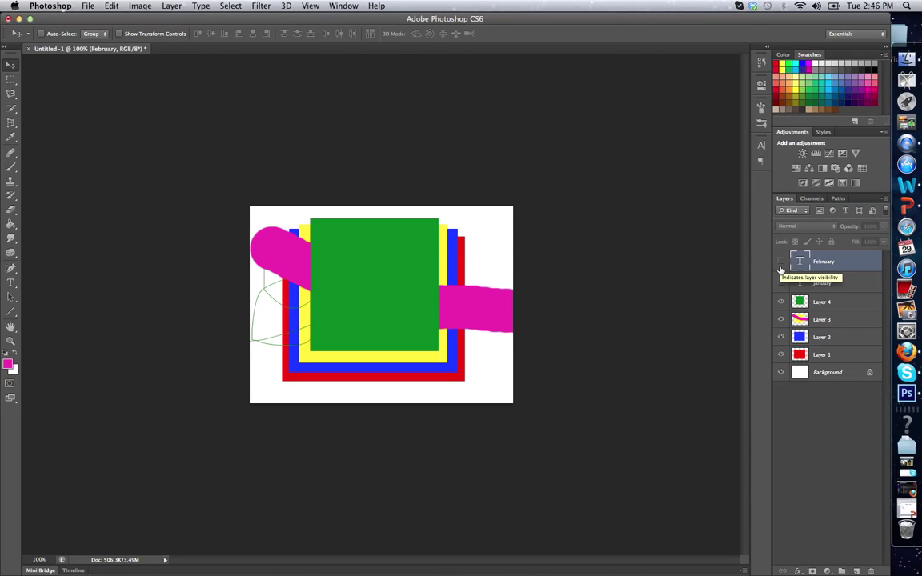
click(857, 571)
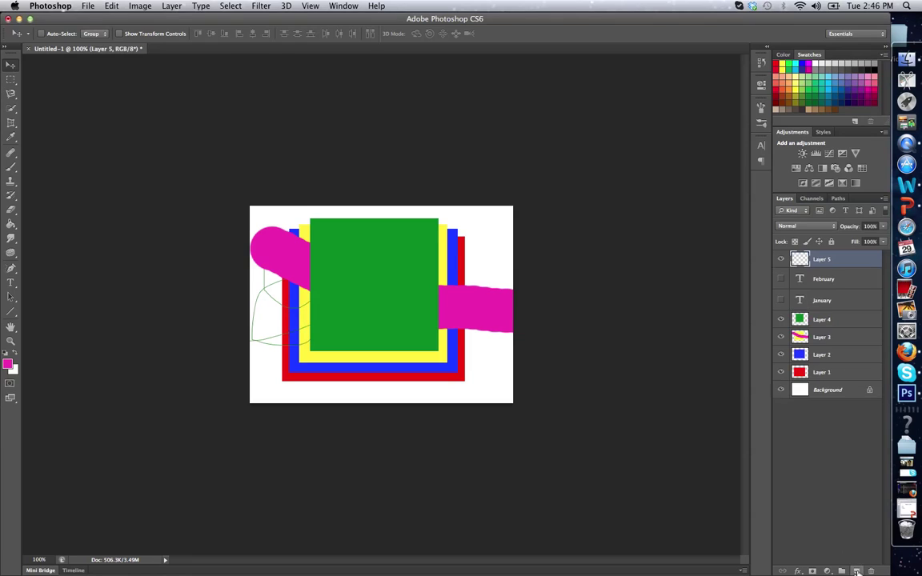
click(12, 167)
mouse_move(364, 275)
mouse_down()
mouse_move(338, 334)
mouse_move(417, 283)
mouse_move(374, 316)
mouse_move(424, 267)
mouse_up()
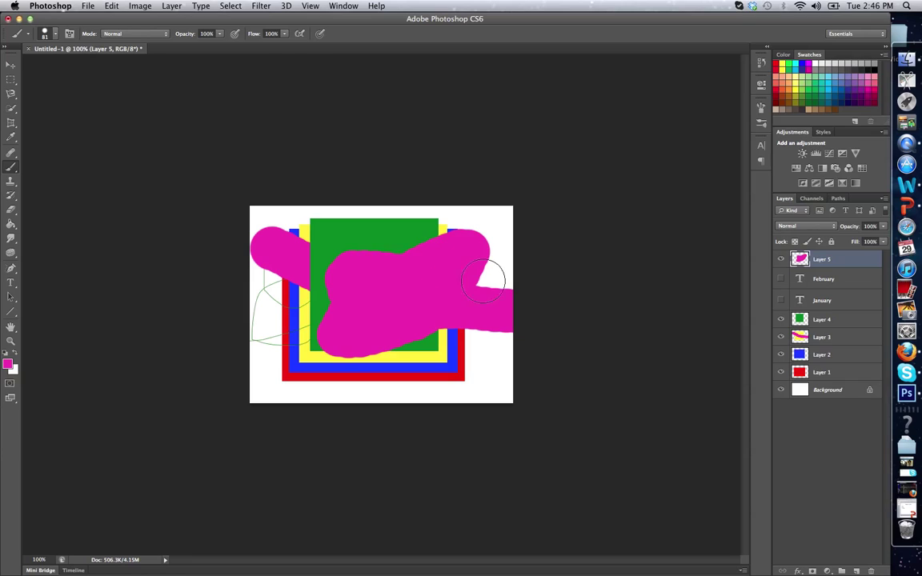
click(780, 259)
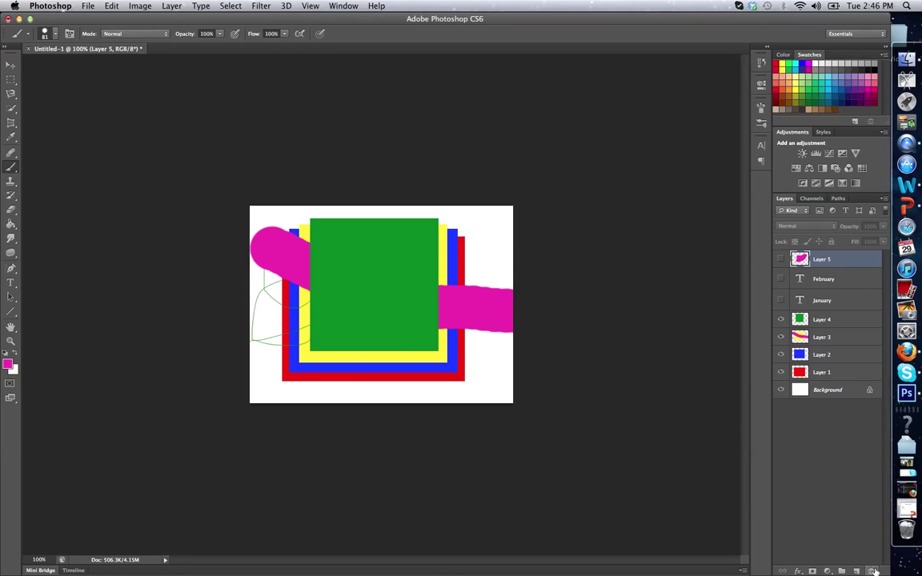
key(Delete)
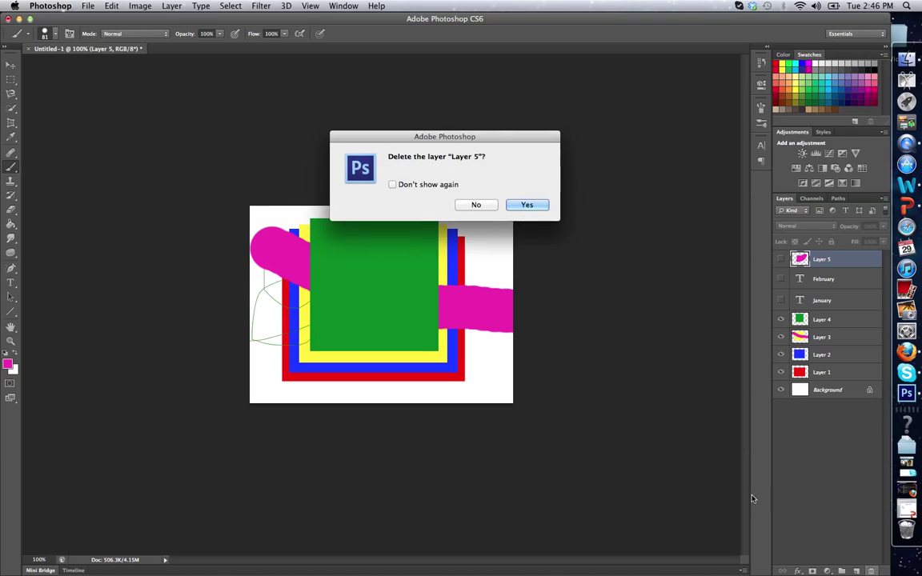
click(525, 206)
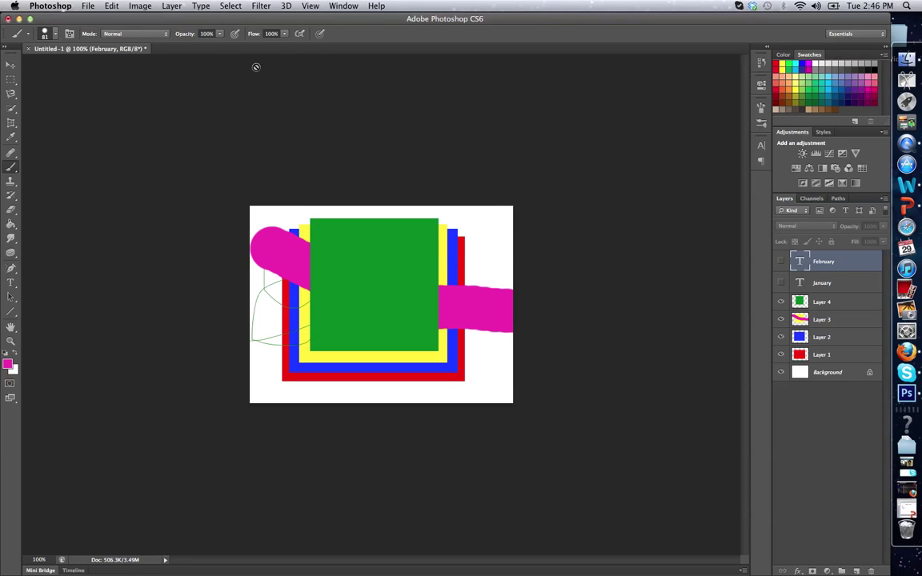
- Merge the green-square Layer 4 down into Layer 3
click(230, 6)
mouse_move(171, 6)
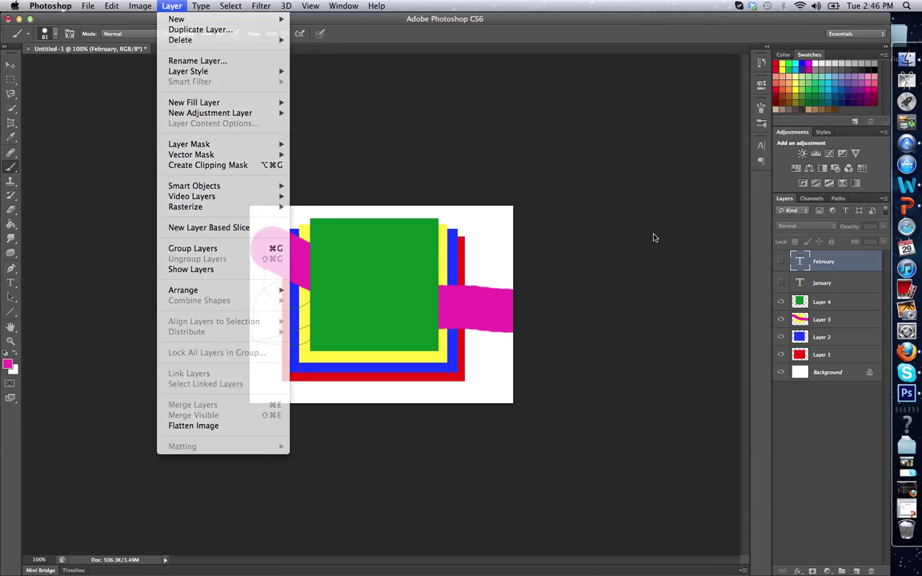
click(655, 237)
click(803, 301)
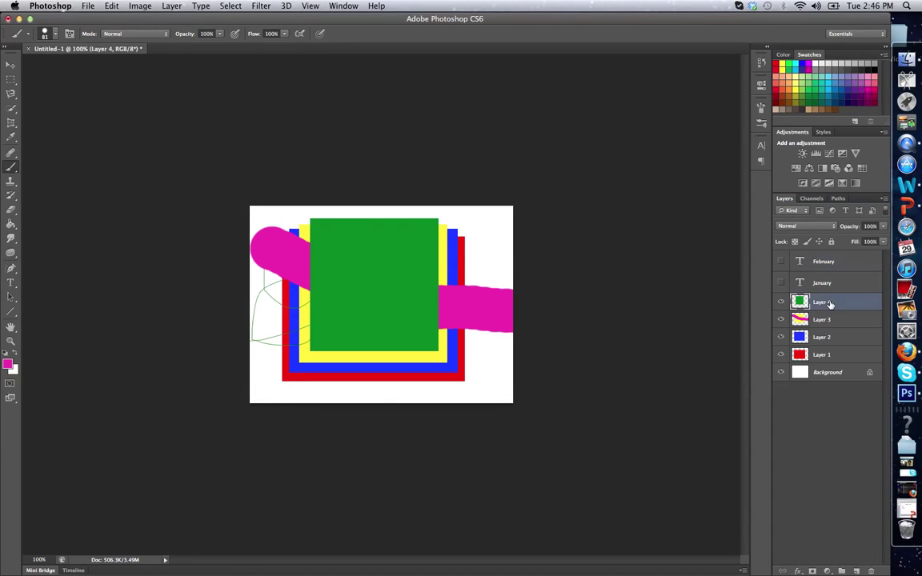
click(169, 7)
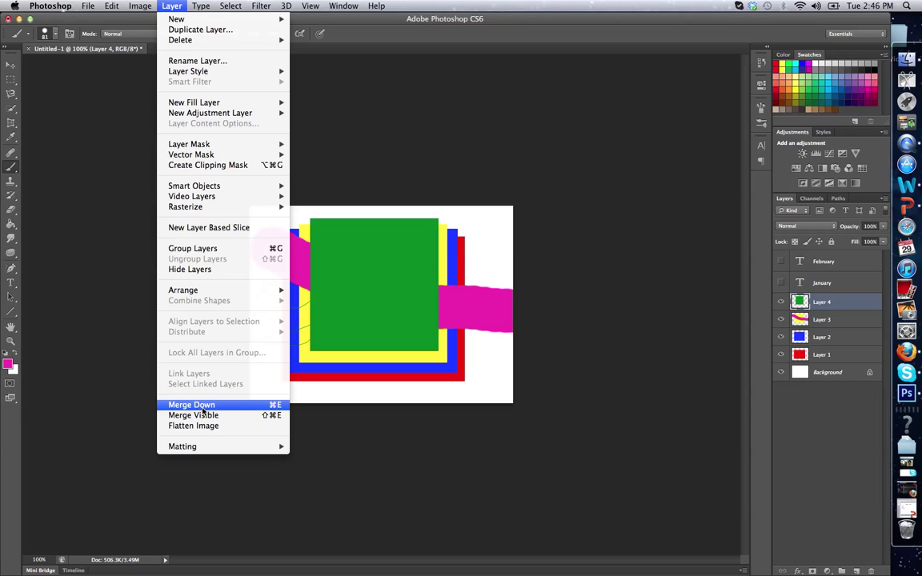
click(203, 408)
- Flatten the image, discarding hidden layers, then undo the flatten with Cmd+Z
click(140, 6)
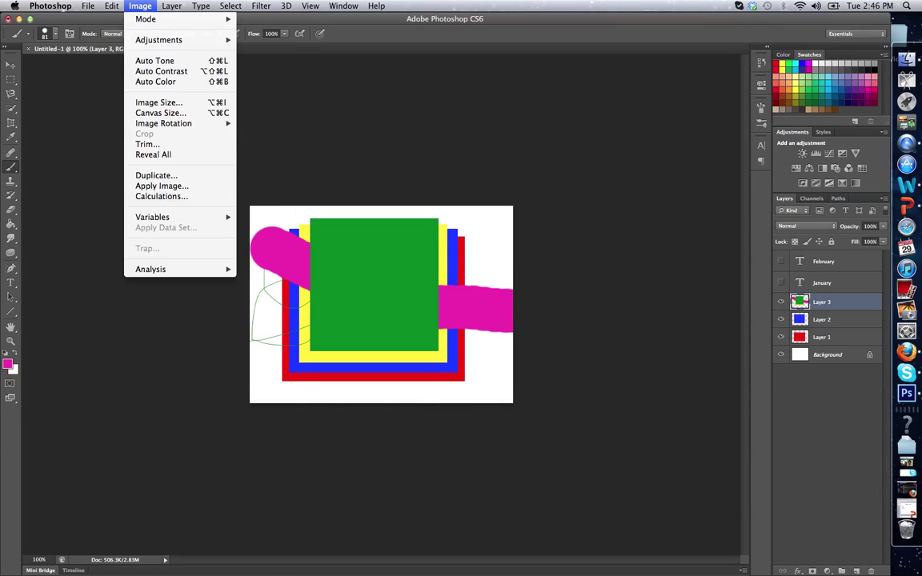
mouse_move(171, 5)
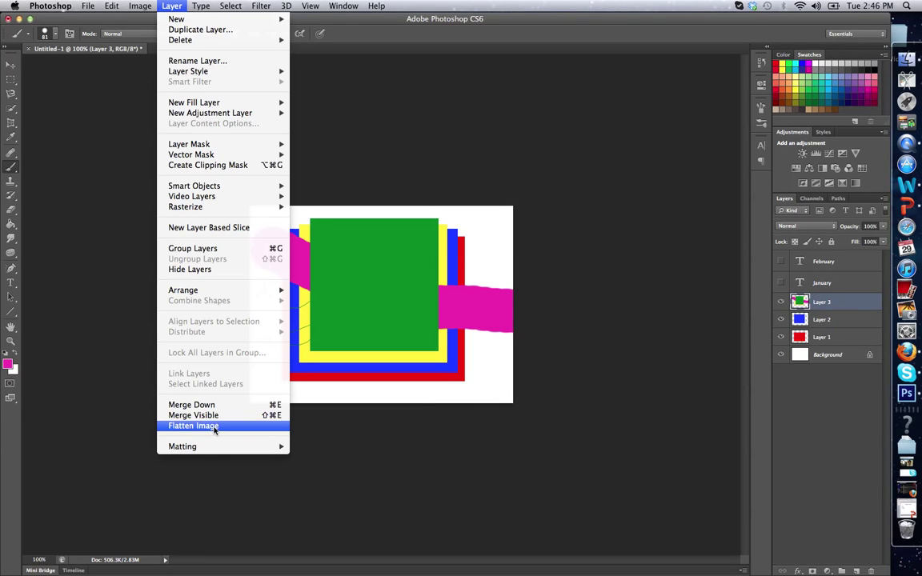
click(213, 428)
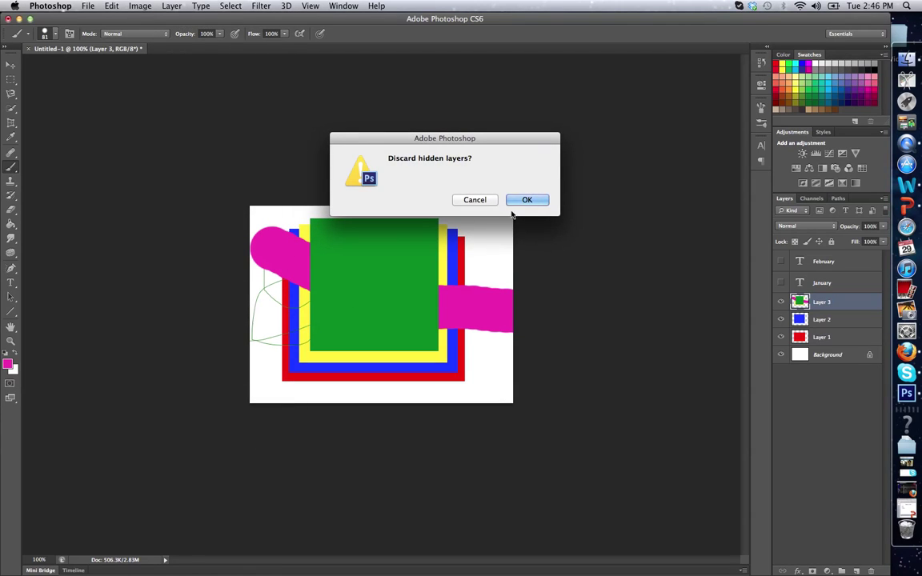
click(528, 201)
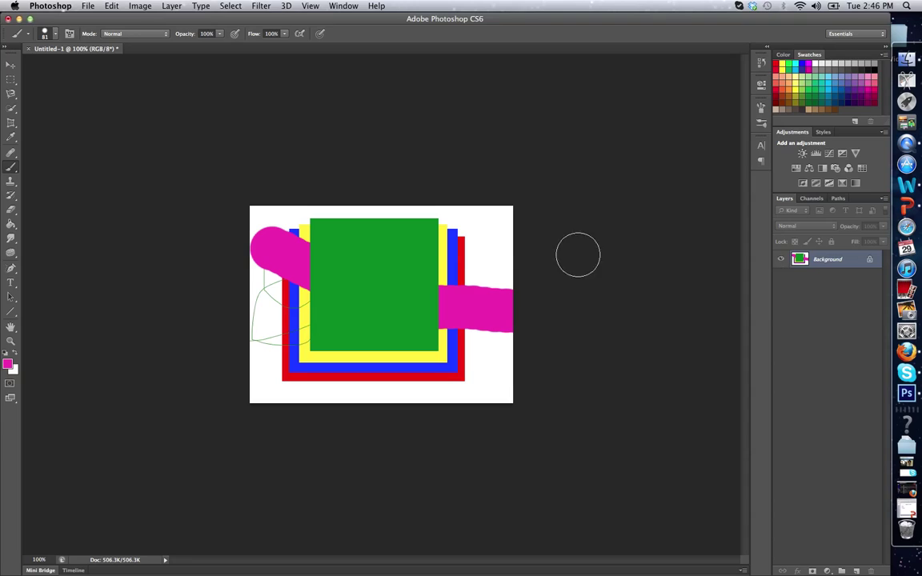
key(super+z)
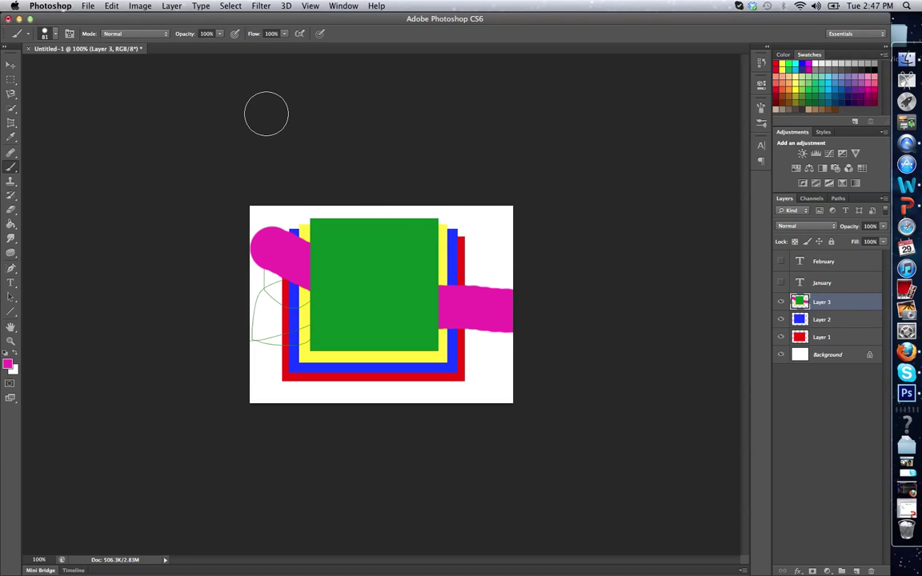
click(90, 6)
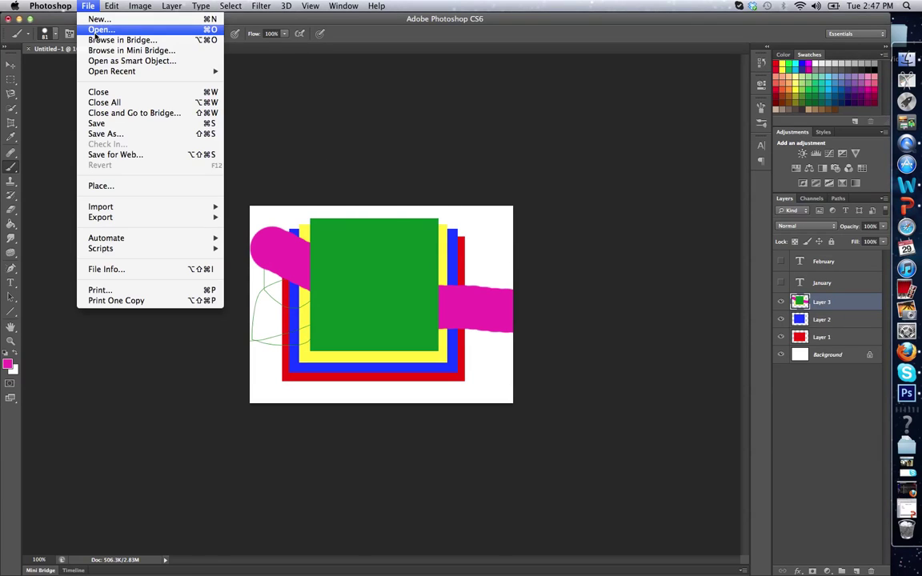
click(92, 30)
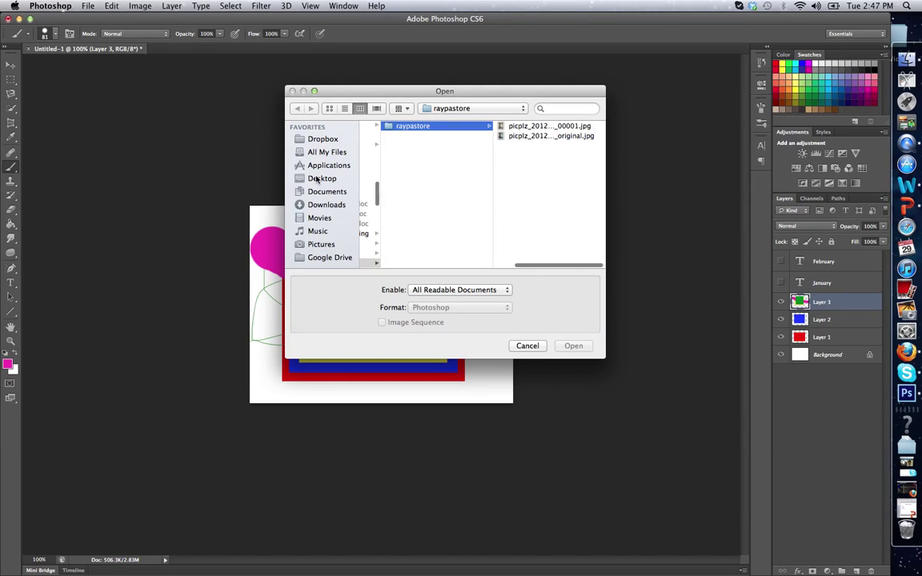
click(547, 136)
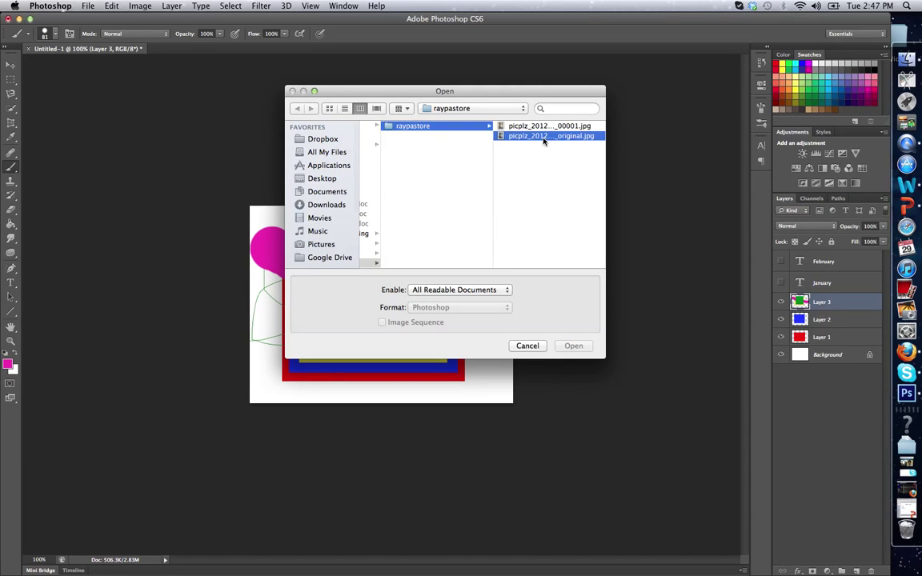
click(566, 352)
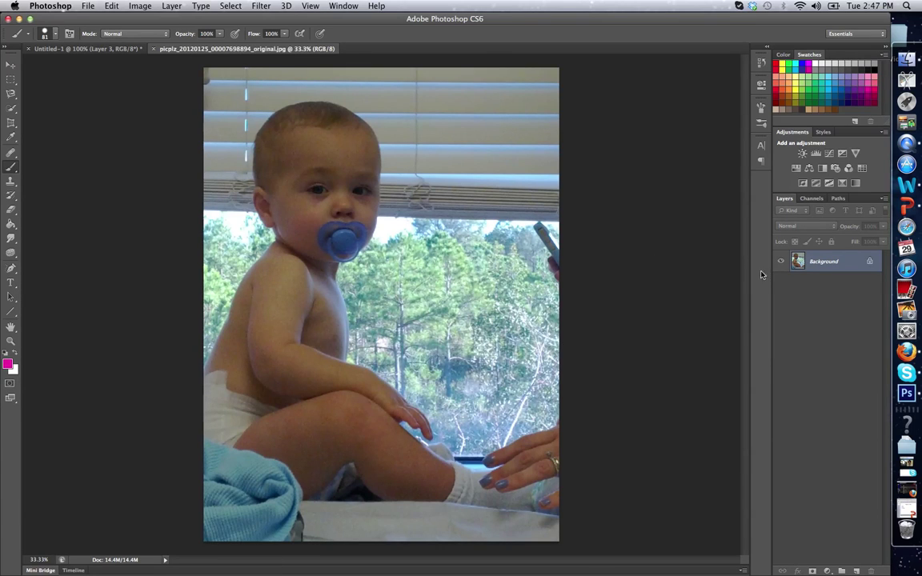
- Duplicate the Background layer, then hide and delete the resulting Background copy
right_click(802, 267)
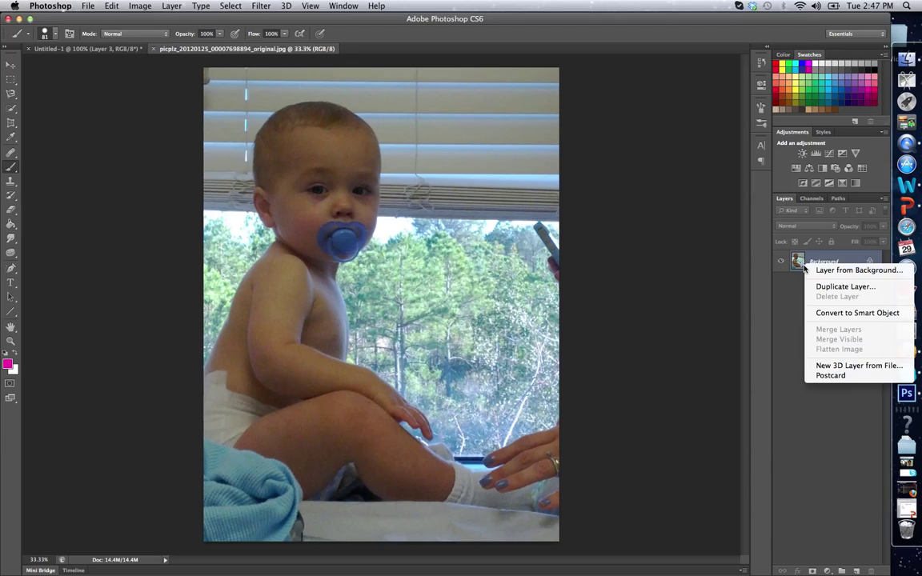
click(840, 287)
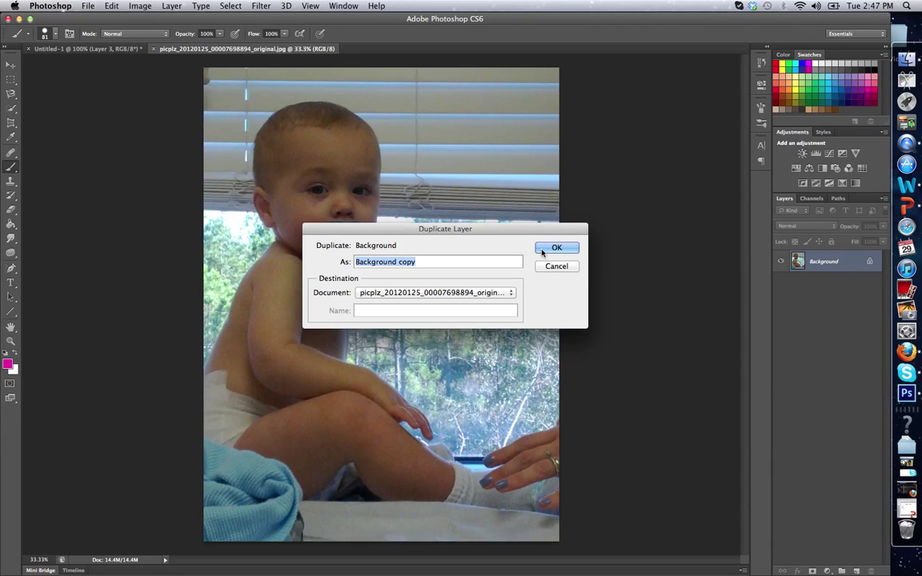
click(541, 250)
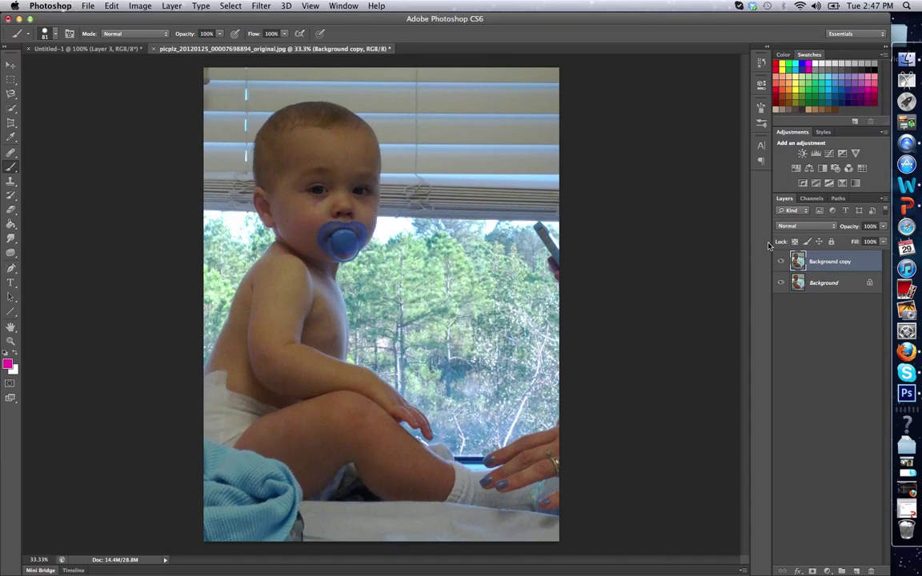
click(780, 265)
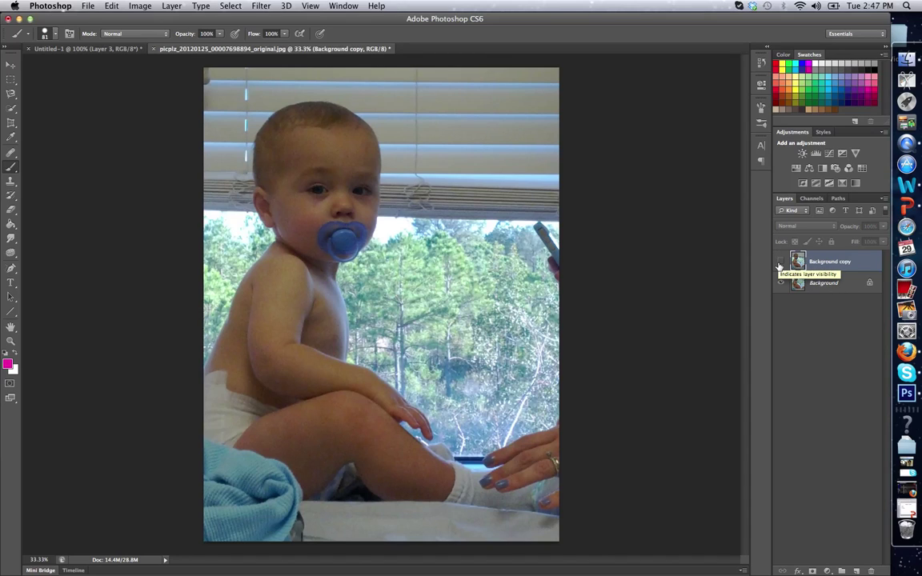
click(870, 570)
key(Return)
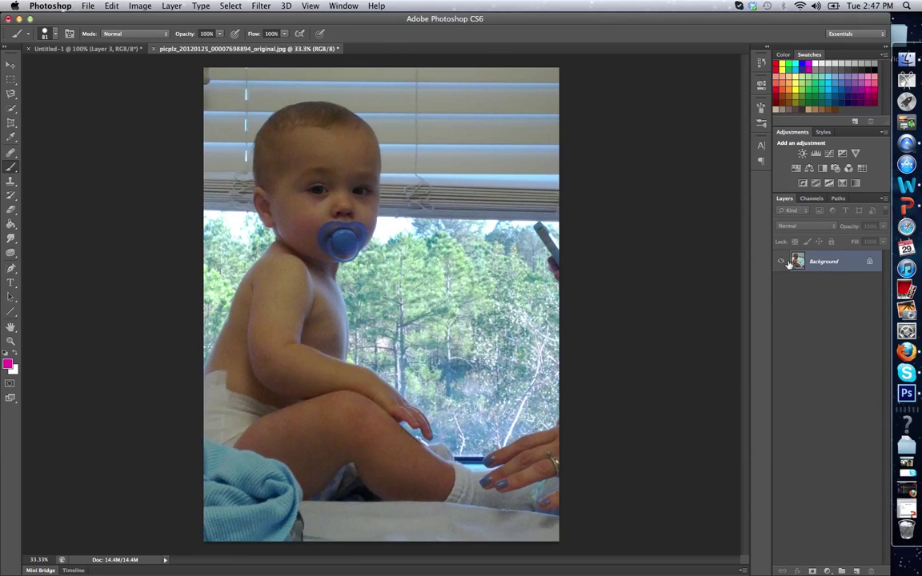
- Duplicate the Background layer twice, creating Background copy and Background copy 2
right_click(813, 262)
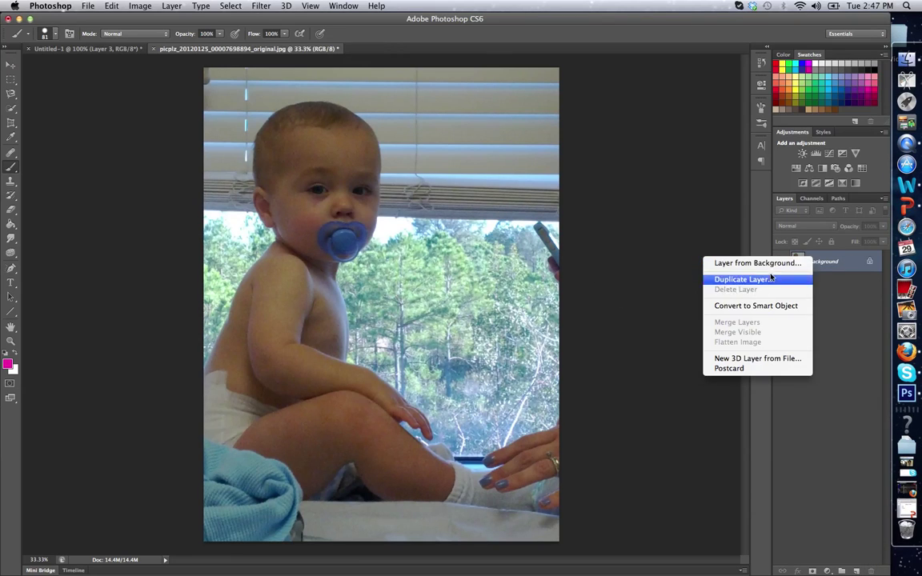
click(768, 279)
click(560, 248)
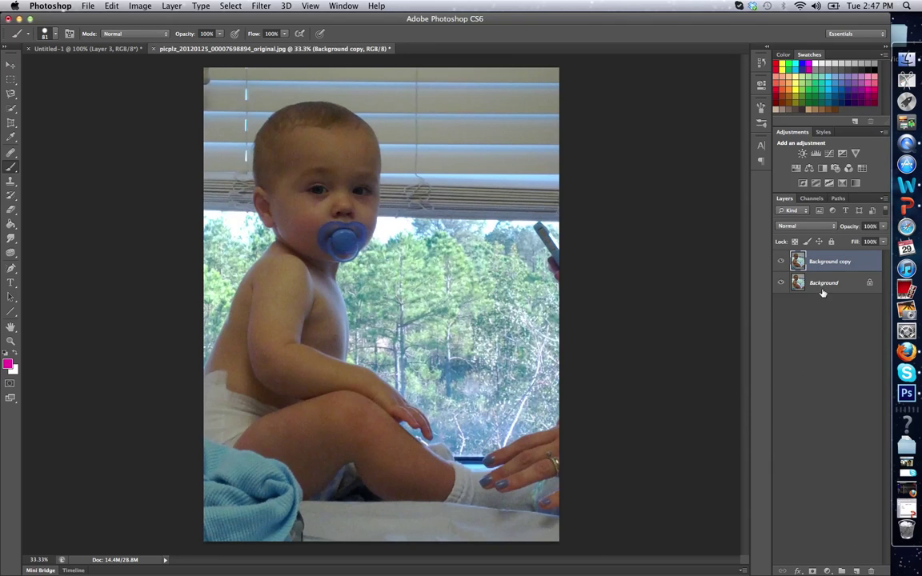
right_click(821, 293)
click(788, 310)
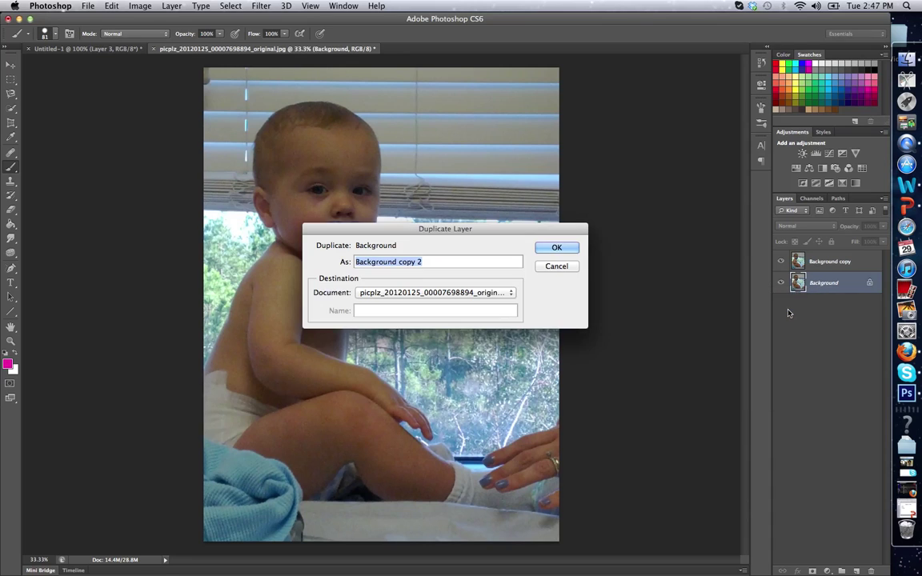
click(565, 247)
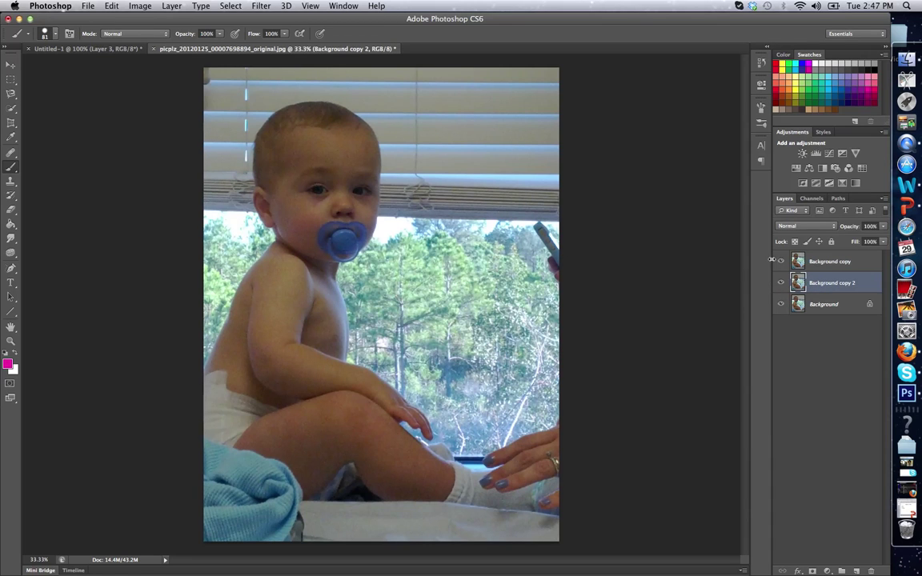
- Hide all three photo layers, then make Background copy 2 and Background visible again
drag(779, 263, 780, 293)
click(780, 285)
click(780, 304)
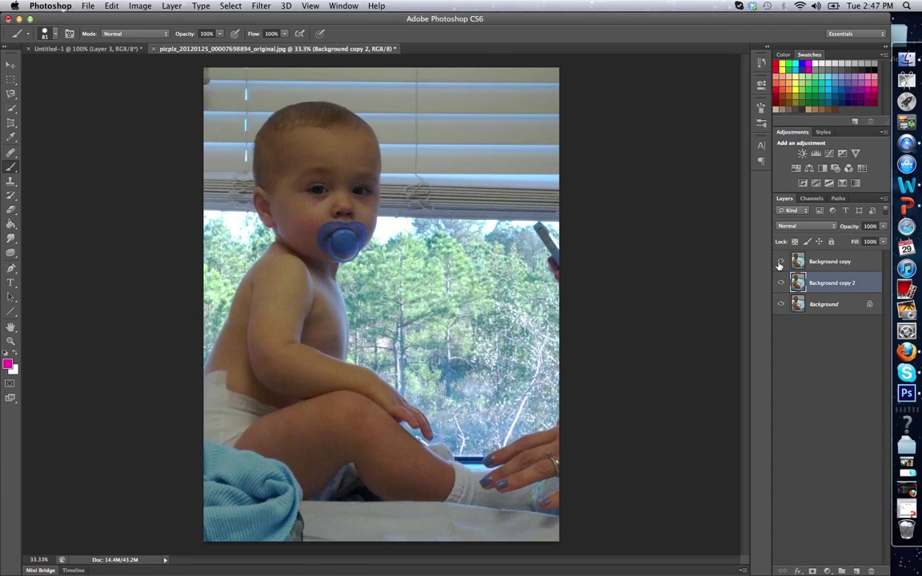